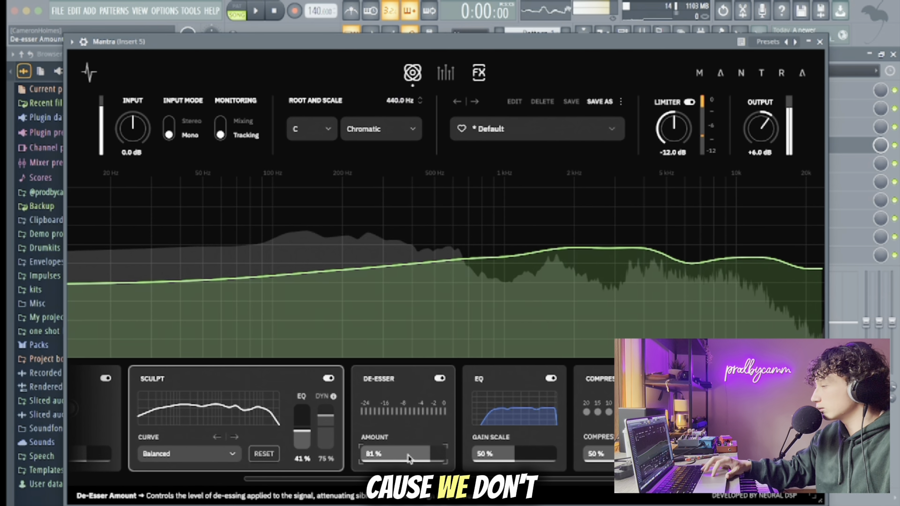
- Raise the de-esser amount to 85 % in Mantra and open its EQ module
left_click_drag(409, 458, 435, 431)
left_click(532, 412)
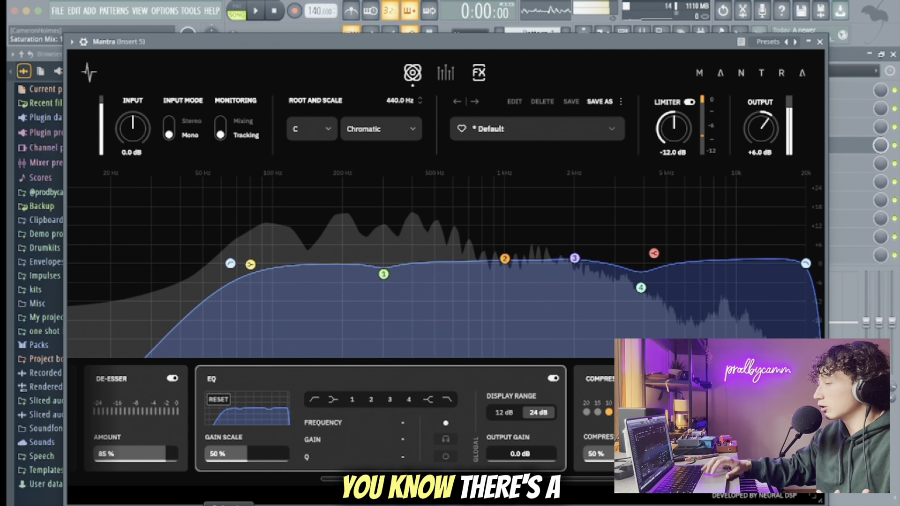
- Set the root and scale to C Major and choose the Closed Triad #2 voicing for the harmonies
scroll(280, 440, "left", 5)
left_click(312, 131)
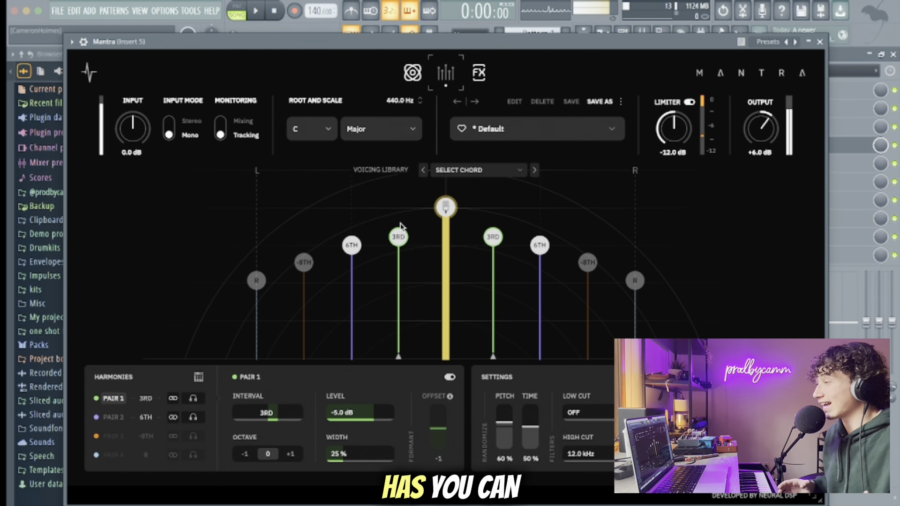
left_click(461, 170)
mouse_move(465, 190)
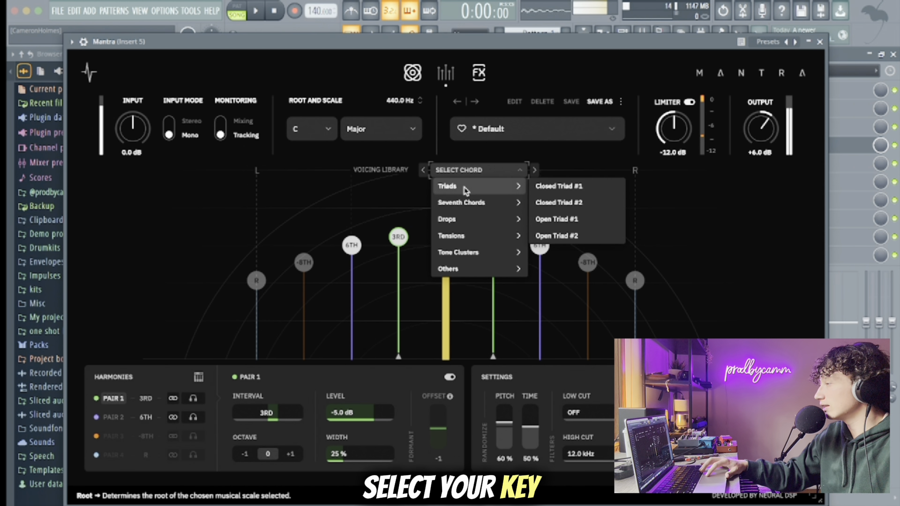
left_click(568, 203)
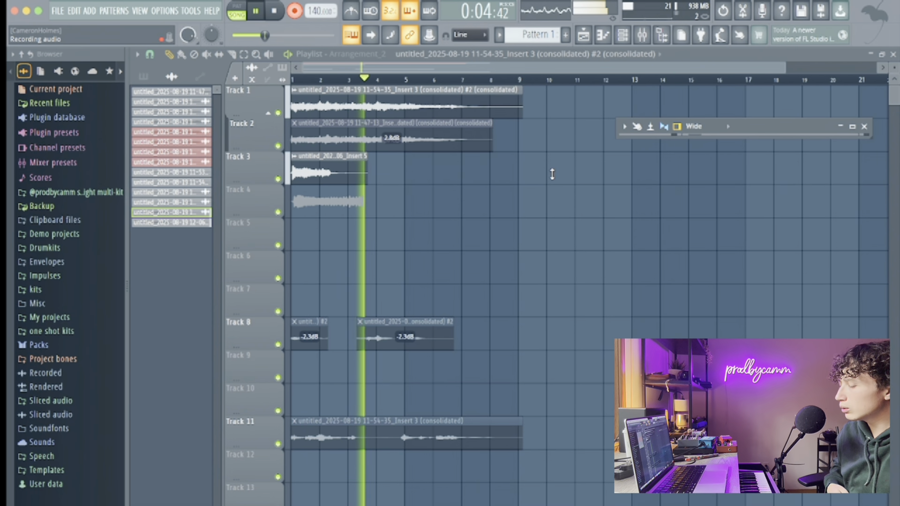
- Stop the audio recording and unmute Track 2 in the playlist
key("space")
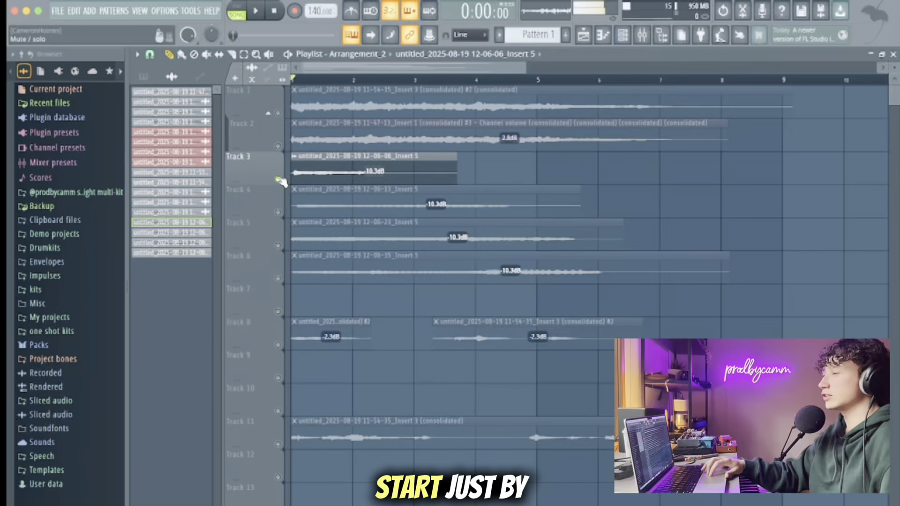
left_click(279, 146)
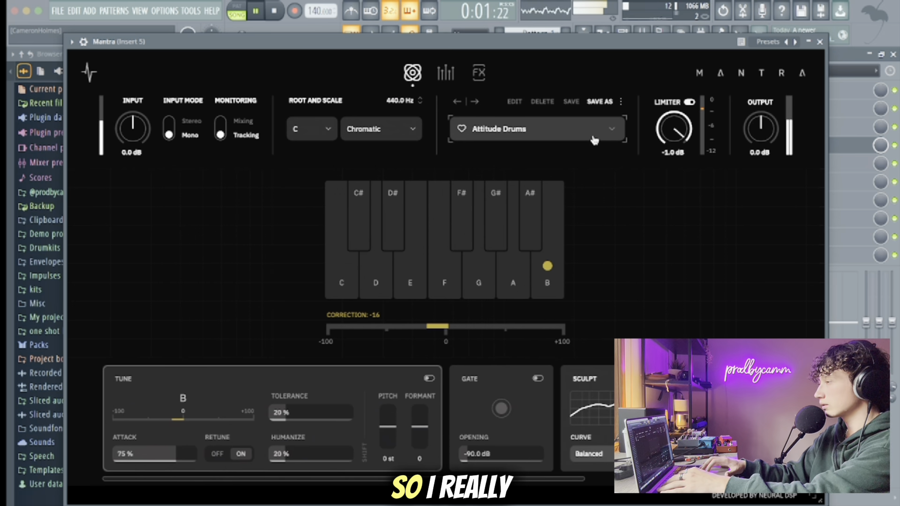
- Load the Chuggantra preset in Mantra on Insert 5
left_click(594, 139)
mouse_move(533, 196)
left_click(118, 307)
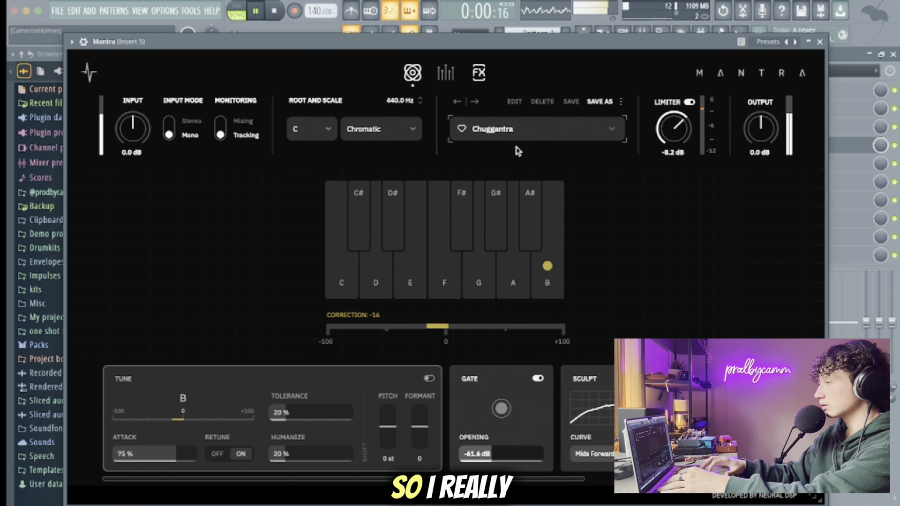
left_click(513, 137)
left_click(857, 72)
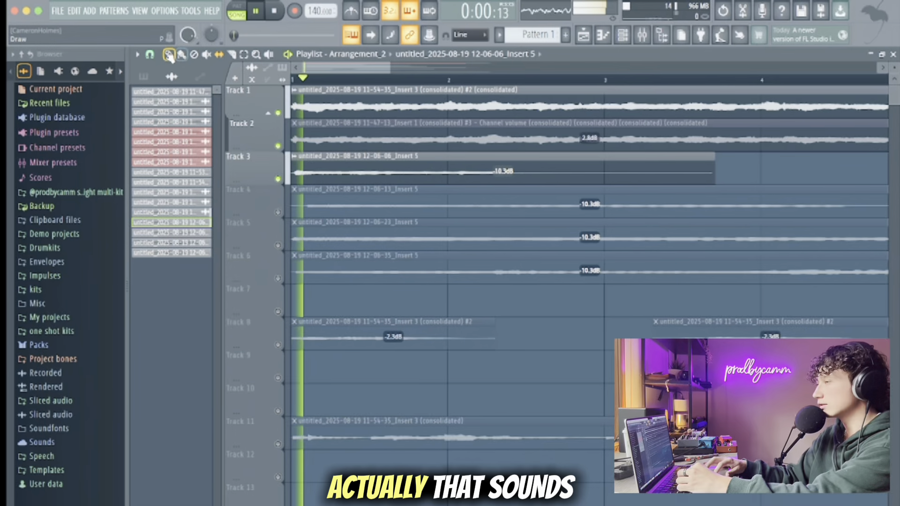
- Slice the audio clip on Track 3 about midway through bar 2
left_click(232, 55)
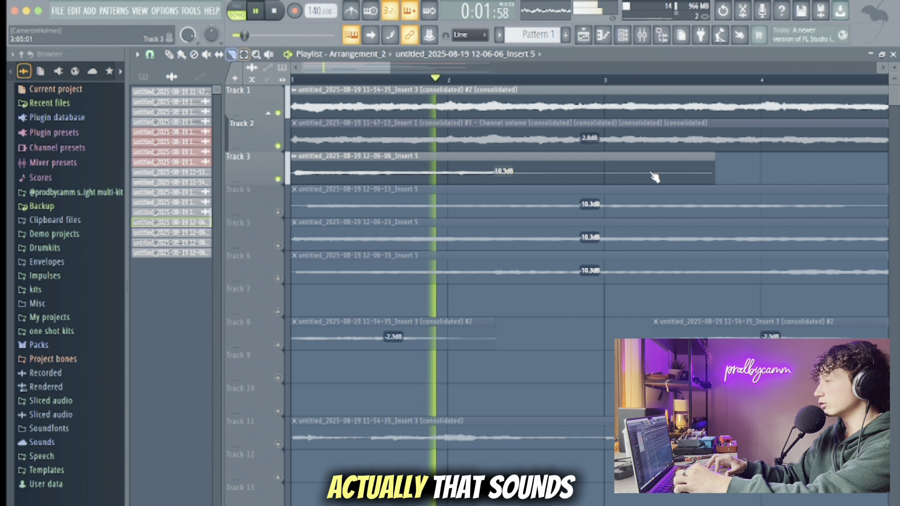
left_click(535, 173)
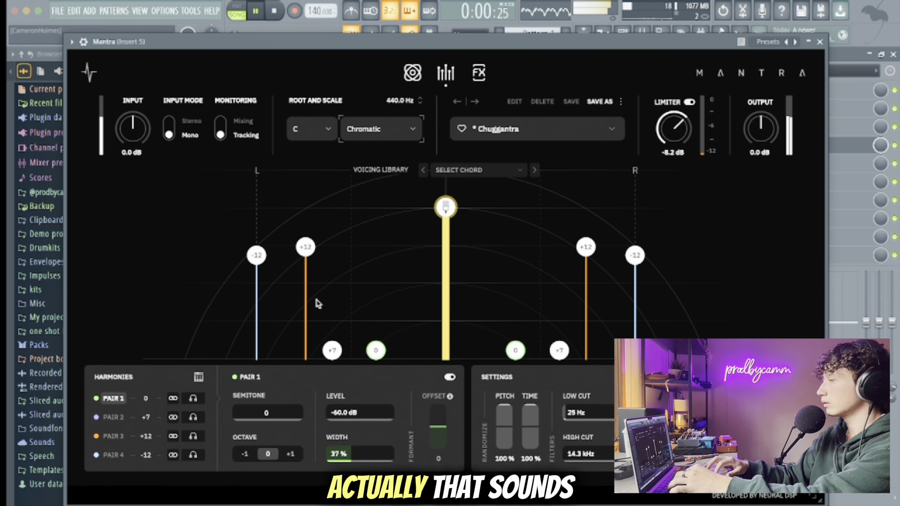
- Raise the level of the +12 harmony pair in Mantra
left_click_drag(308, 253, 309, 27)
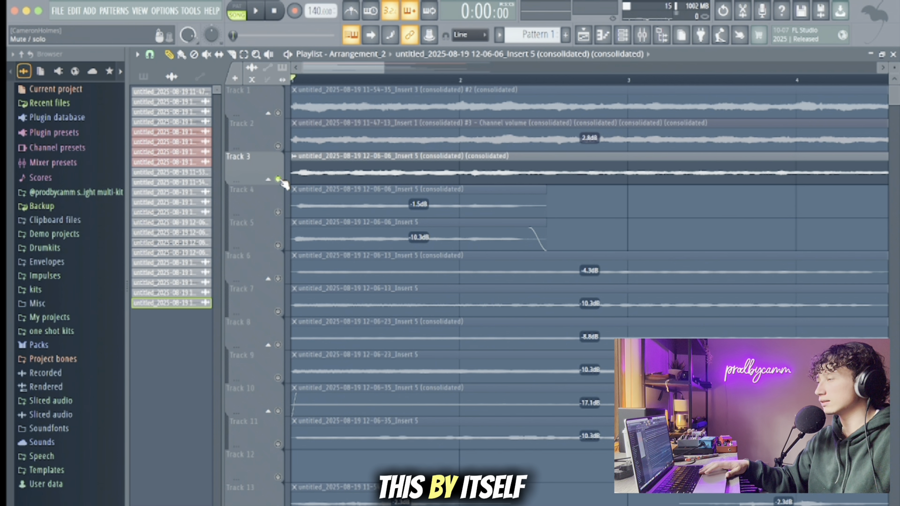
- Unsolo Track 3 and lower its clip's gain to -0.3 dB while the whole arrangement plays
scroll(387, 200, "down", 5)
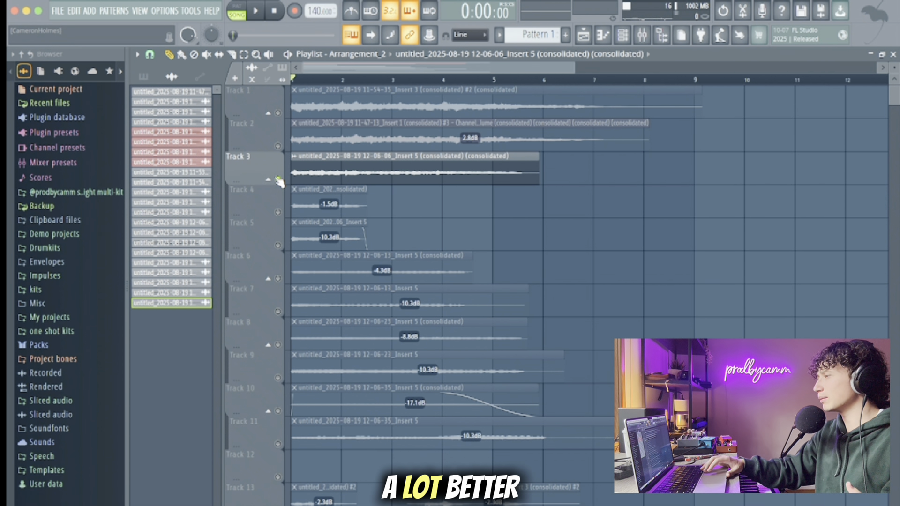
right_click(278, 179)
key("space")
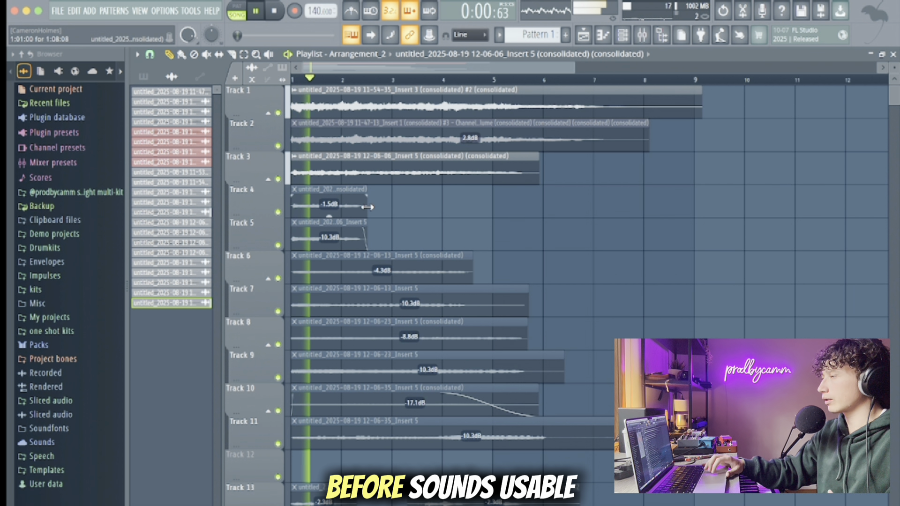
scroll(368, 206, "down", 4)
scroll(367, 207, "up", 4)
left_click_drag(413, 173, 412, 173)
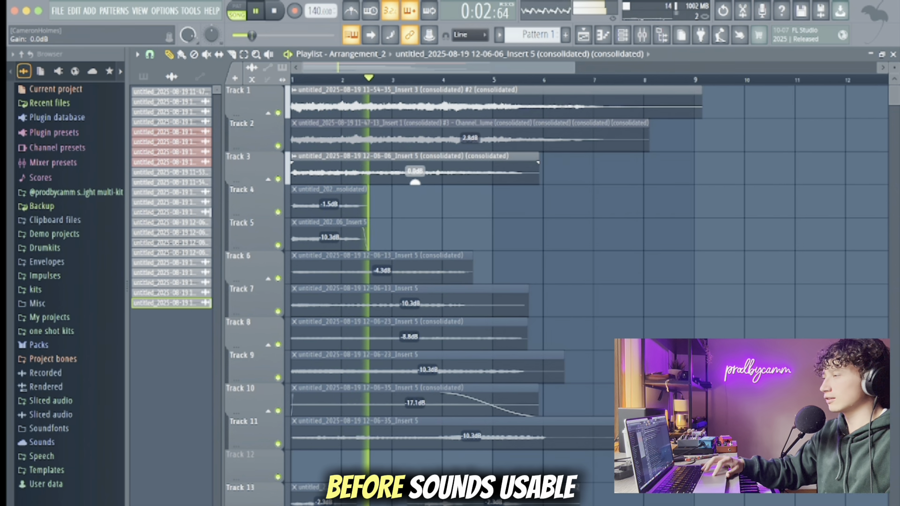
key("space")
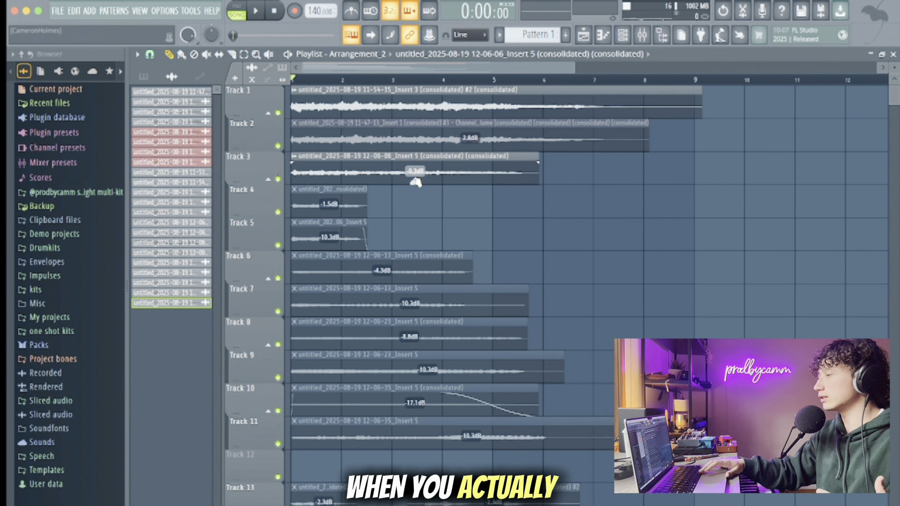
- Open the mixer and copy the Mantra effect from Insert 5 to Insert 6
left_click(642, 41)
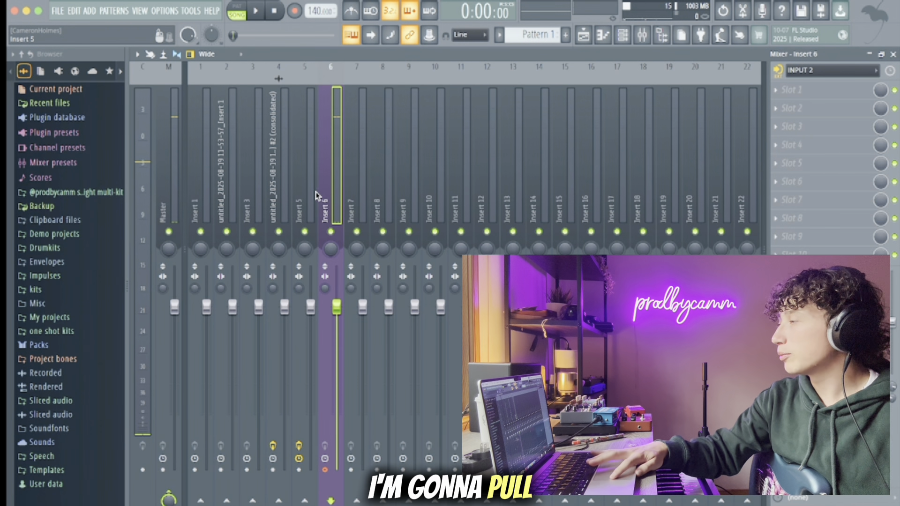
left_click(305, 196)
left_click(777, 147)
left_click_drag(791, 215, 342, 218)
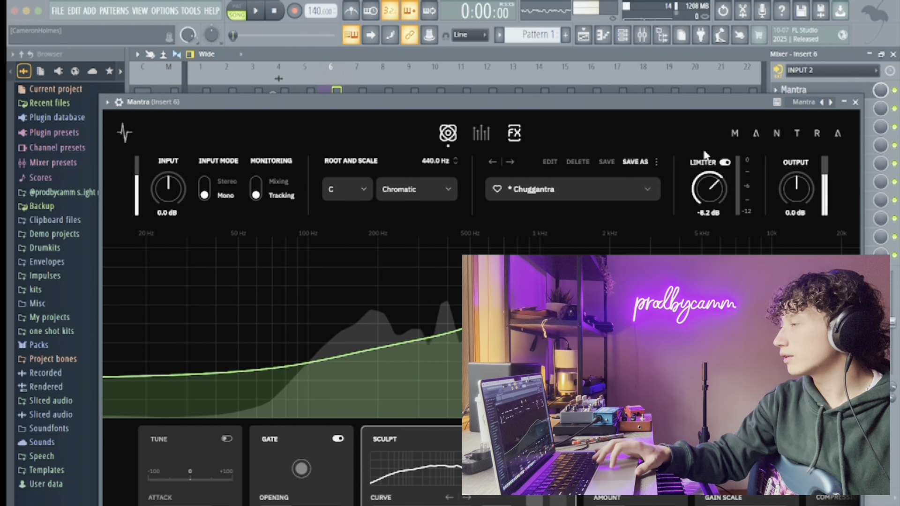
- Show the plugin options of Mantra on Insert 6 and load the Female Rock preset
left_click(119, 102)
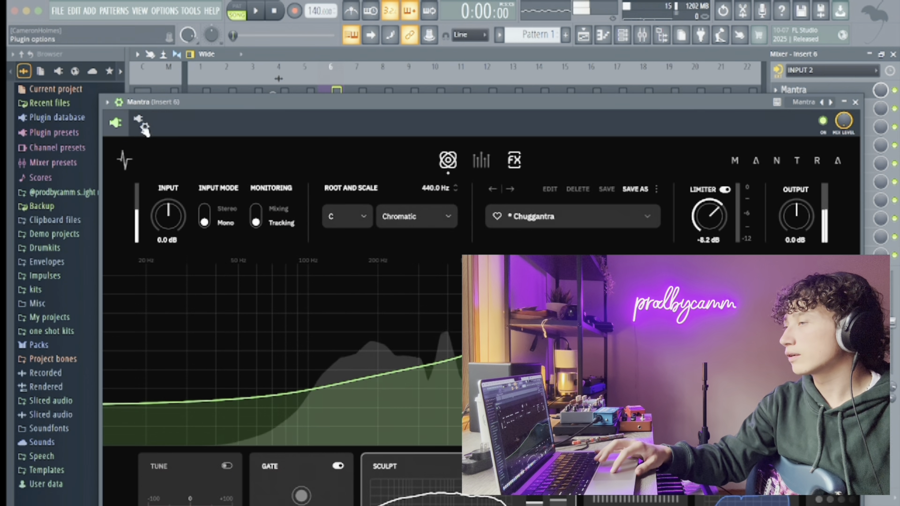
left_click(115, 123)
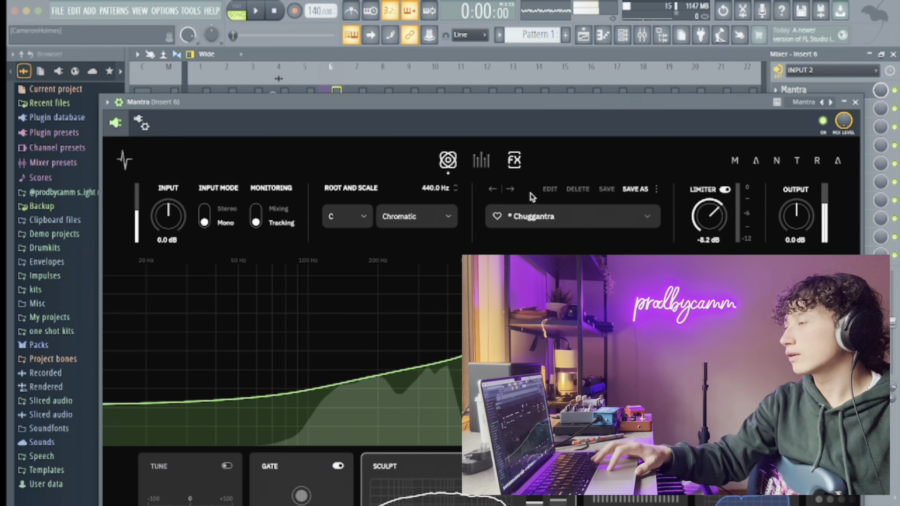
left_click(526, 219)
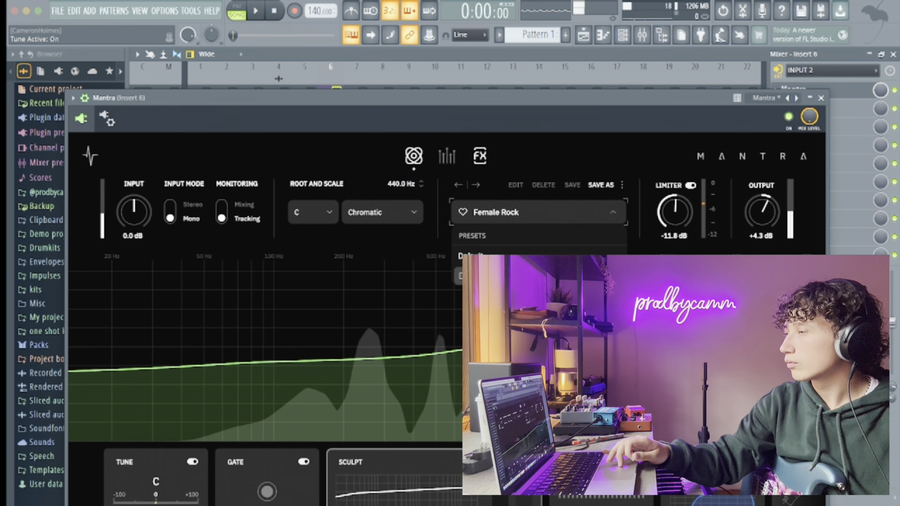
left_click(146, 309)
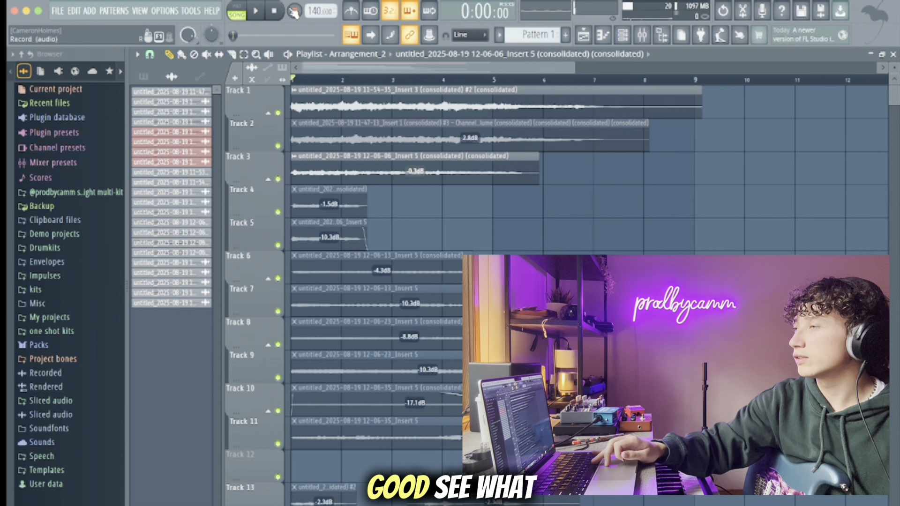
- Start an audio recording into the playlist
key("r")
left_click(439, 303)
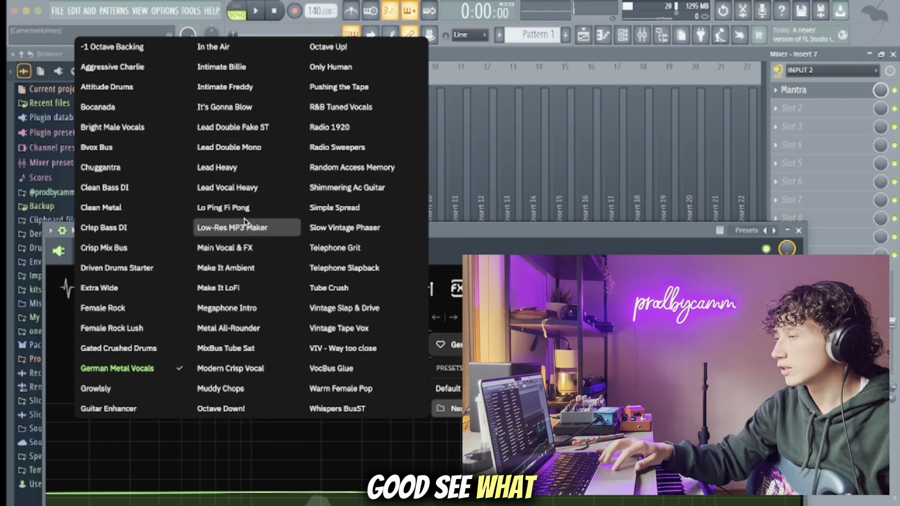
- Load the Low-Res MP3 Maker preset in Mantra on Insert 7 and enable the gate in Mantra on Insert 8
left_click(240, 228)
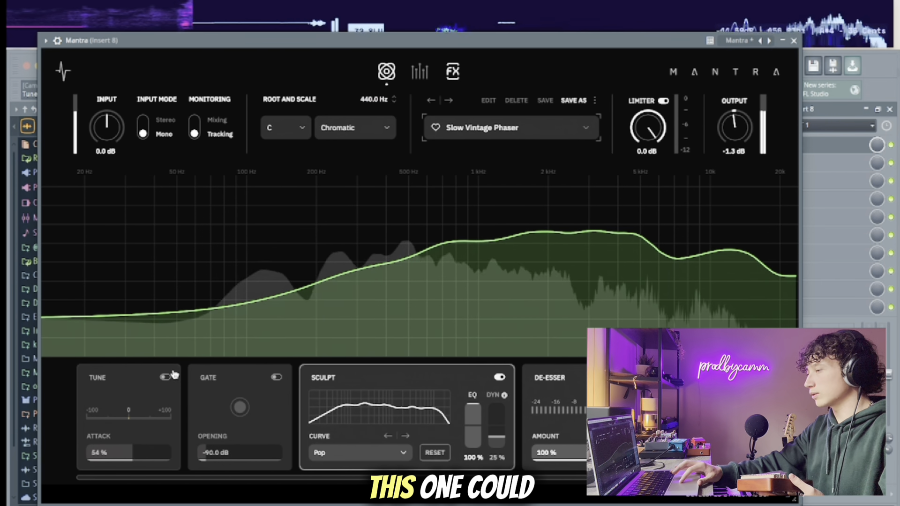
left_click(277, 377)
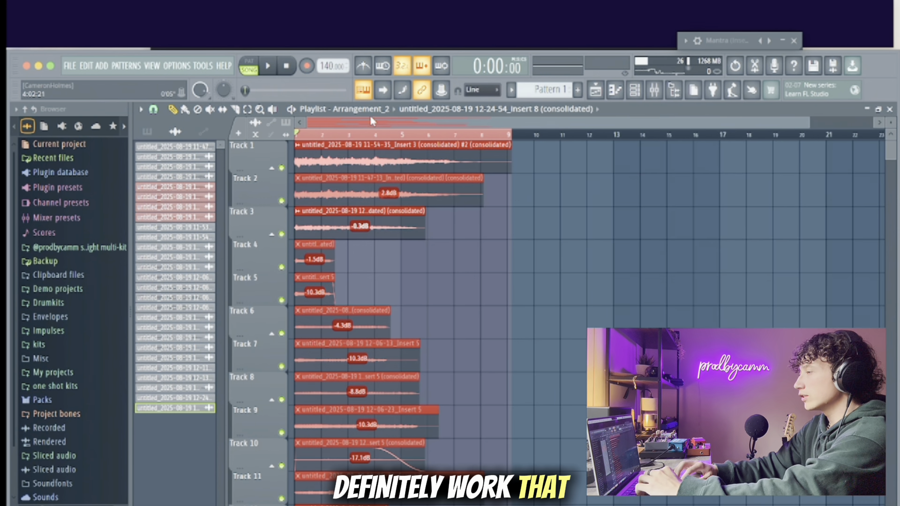
- Add a new arrangement with the default name and paste the copied clips into it
left_click(362, 109)
left_click(356, 214)
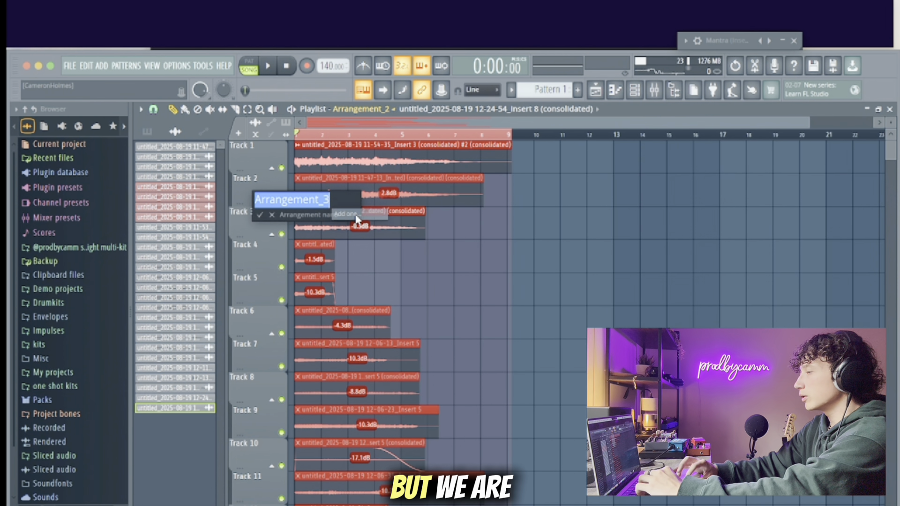
left_click(260, 215)
key("ctrl+v")
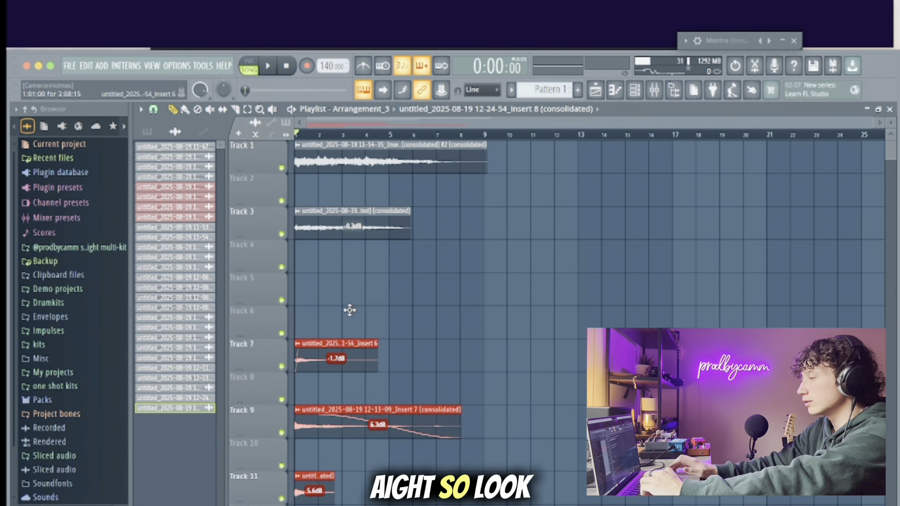
- Move the four layered clips below Track 1 upward so they occupy Tracks 2 to 5 without gaps
key("shift+Up")
key("shift+Up")
key("shift+Up")
key("shift+Up")
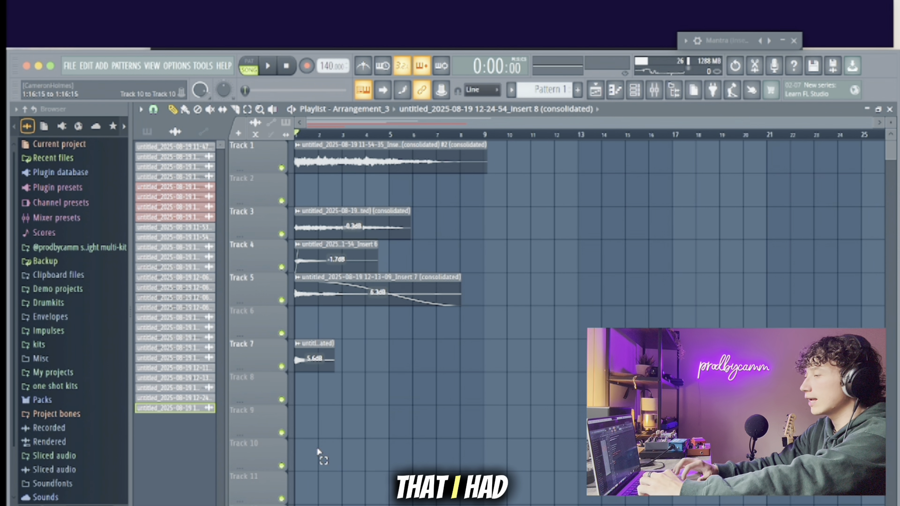
left_click_drag(315, 360, 423, 195)
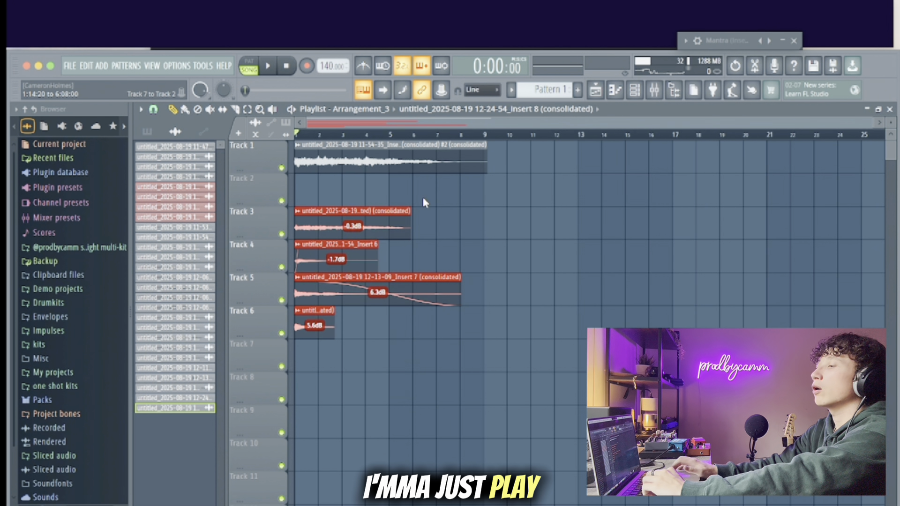
key("shift+Up")
left_click(423, 196, "super")
- Mute Track 1 and play the layered clips on Tracks 2 to 5 by themselves
left_click(281, 168)
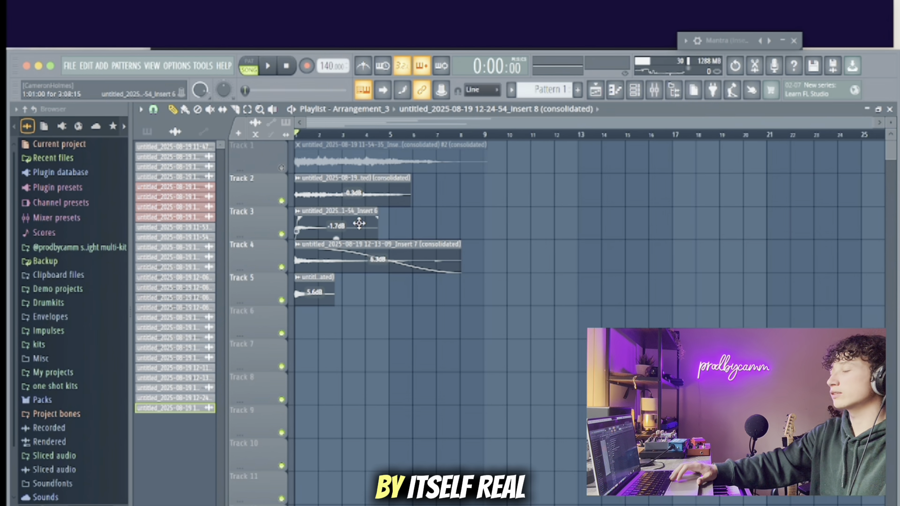
key("space")
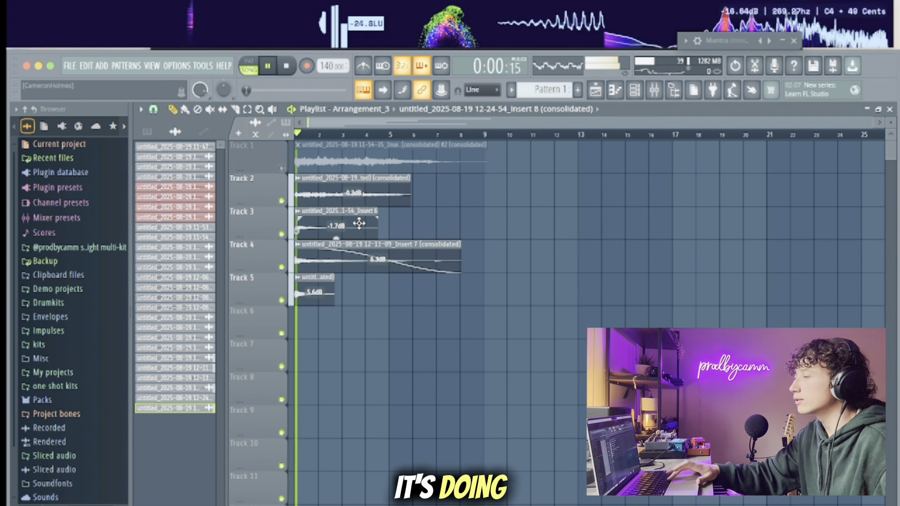
scroll(324, 218, "up", 2)
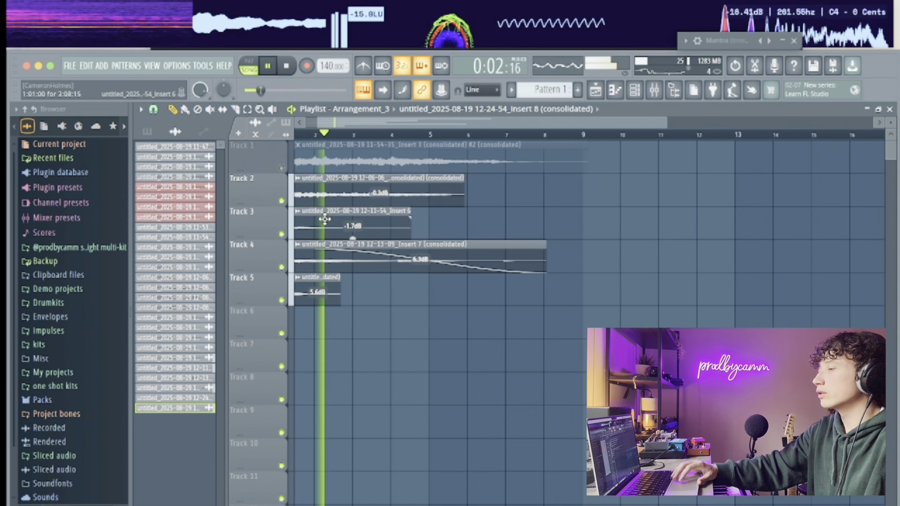
scroll(324, 218, "up", 1)
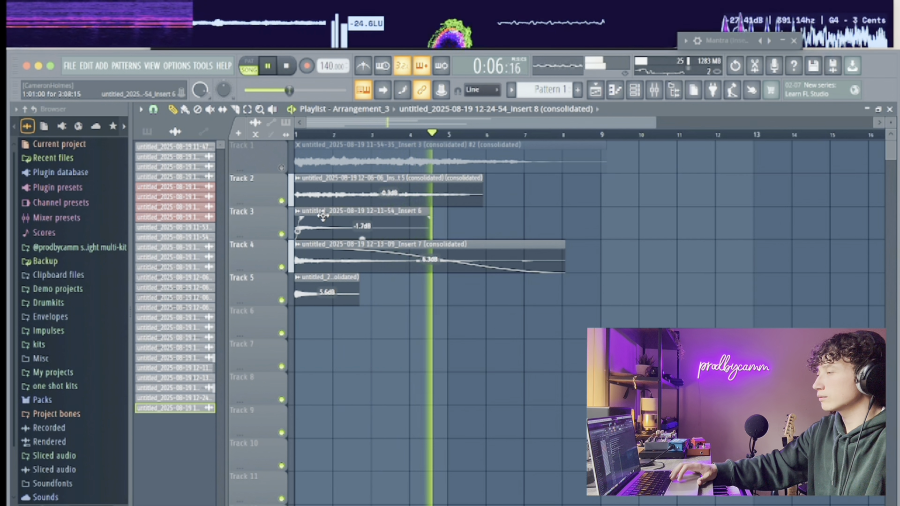
key("space")
- Play Track 1 soloed, and unsolo it to replay all five tracks together from the start
right_click(282, 169)
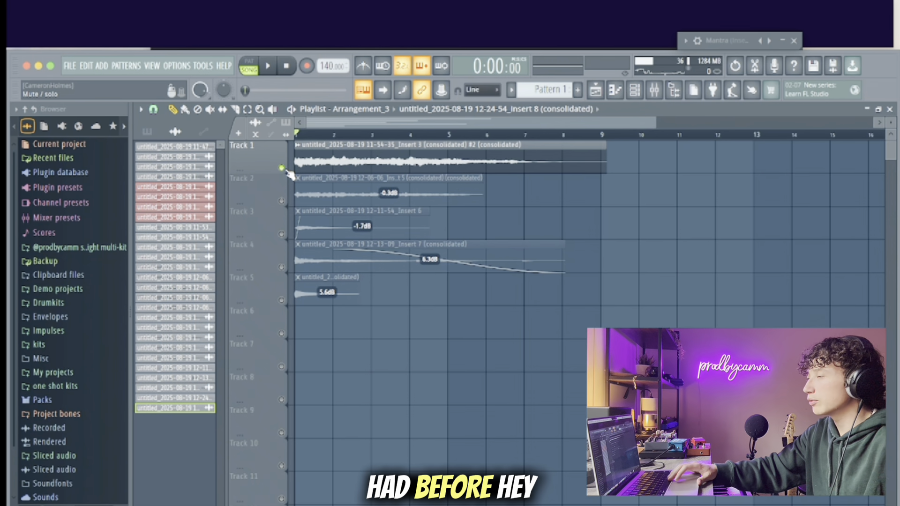
key("space")
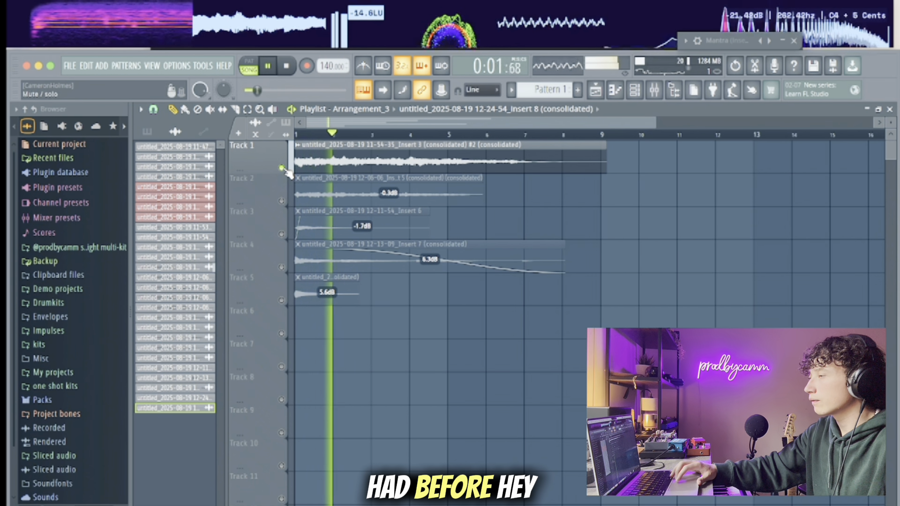
right_click(283, 169)
key("space")
key("space")
scroll(407, 237, "down", 2)
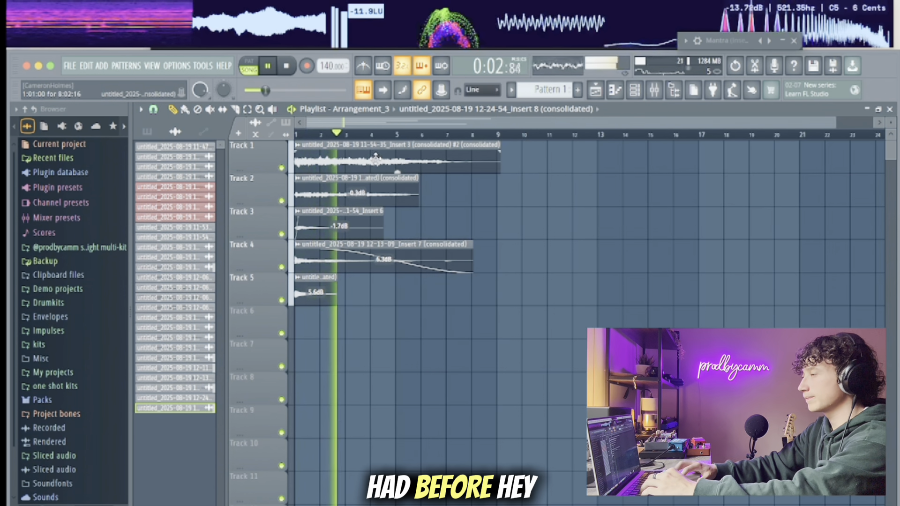
- Lower the gain of all five playlist clips together by about 1.6 dB, and stop playback
key("ctrl+a")
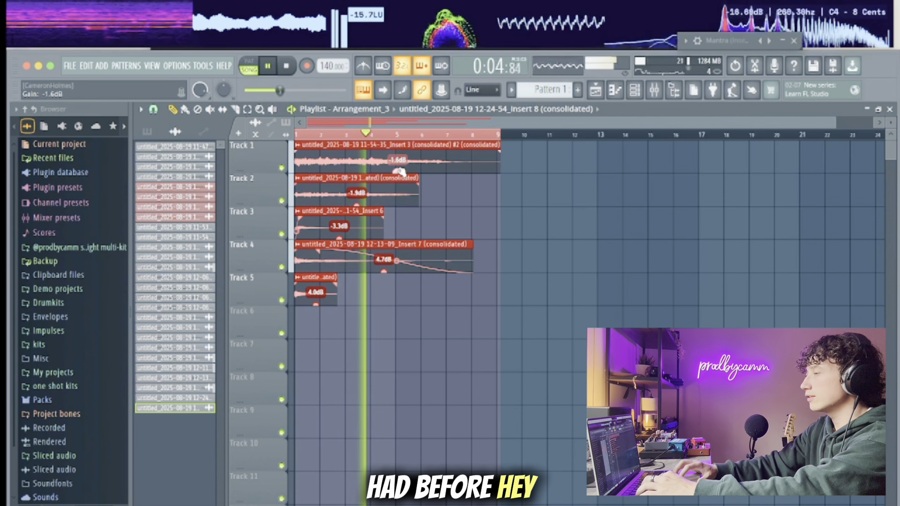
key("ctrl+d")
key("space")
key("ctrl+a")
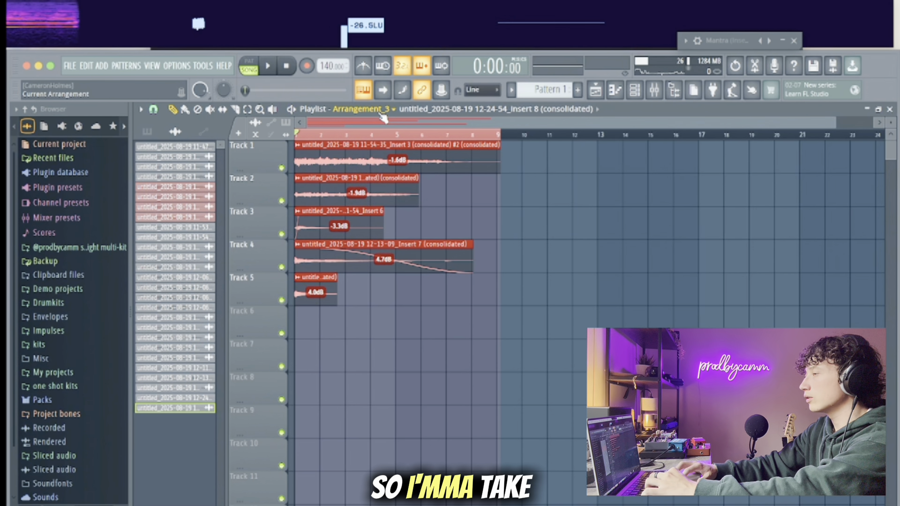
- Clone Arrangement_3 and consolidate all five selected clips into a single WAV audio clip
left_click(382, 113)
left_click(374, 188)
key("ctrl+alt+c")
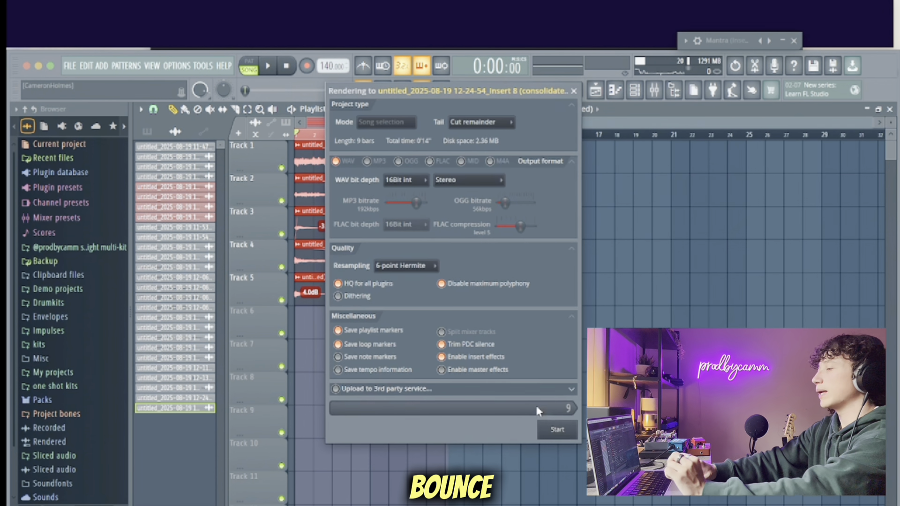
left_click(546, 424)
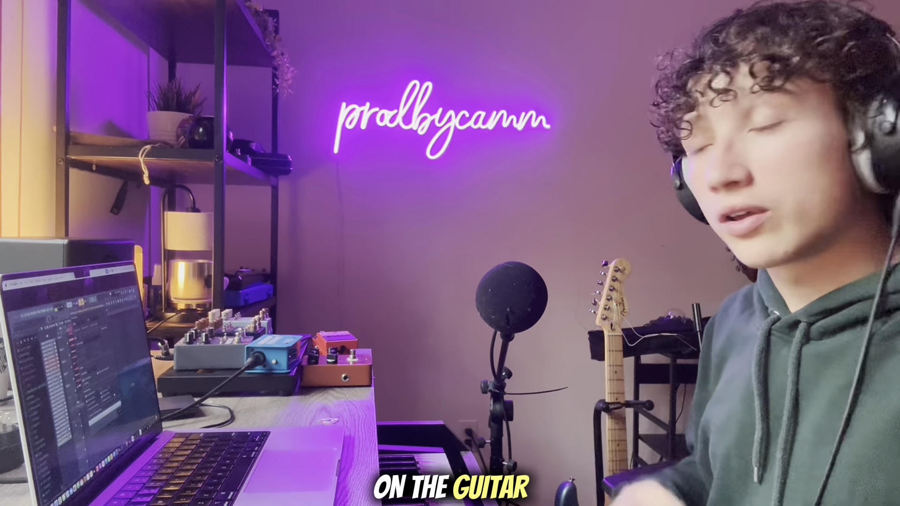
- Move the five muted source clips down to Tracks 5 to 9
key("shift+Down")
key("shift+Down")
key("shift+Down")
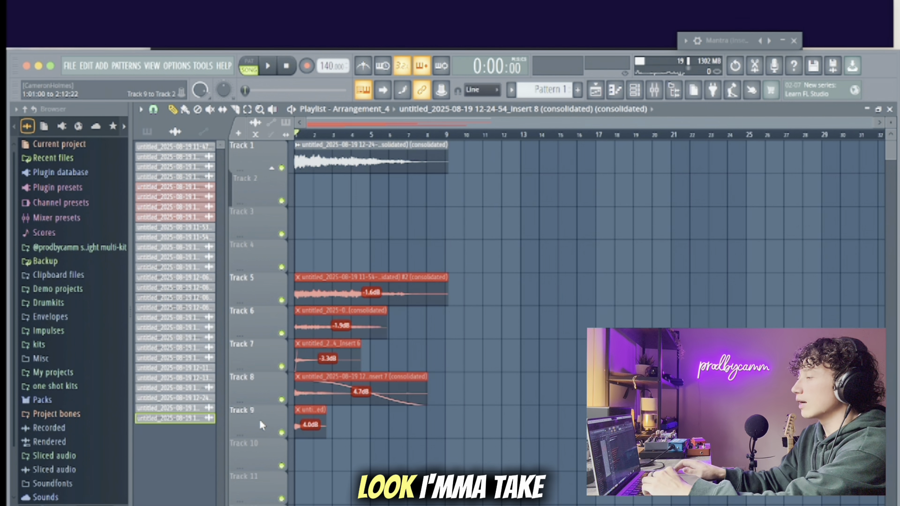
- Place copies of the consolidated clip on Tracks 2 and 3, and consolidate the duplicate into its own audio clip
left_click_drag(437, 149, 350, 188)
left_click(350, 182, "super")
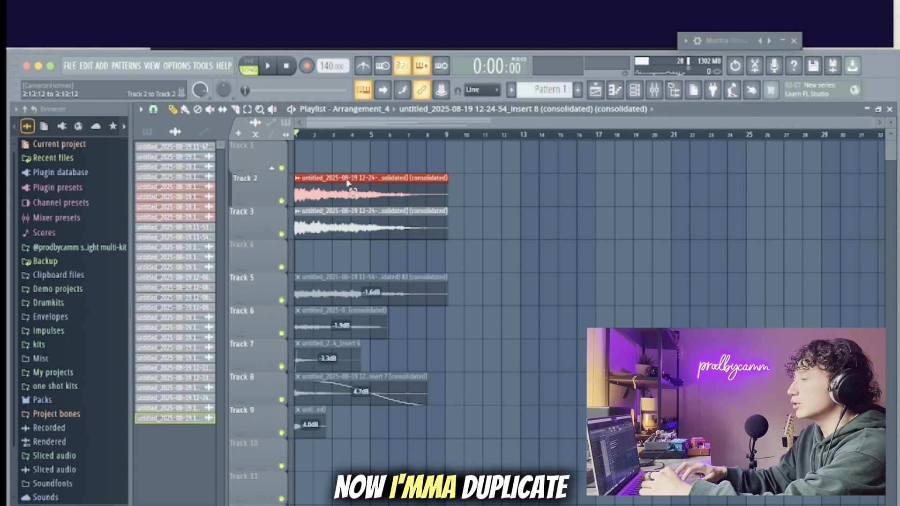
key("super+alt+c")
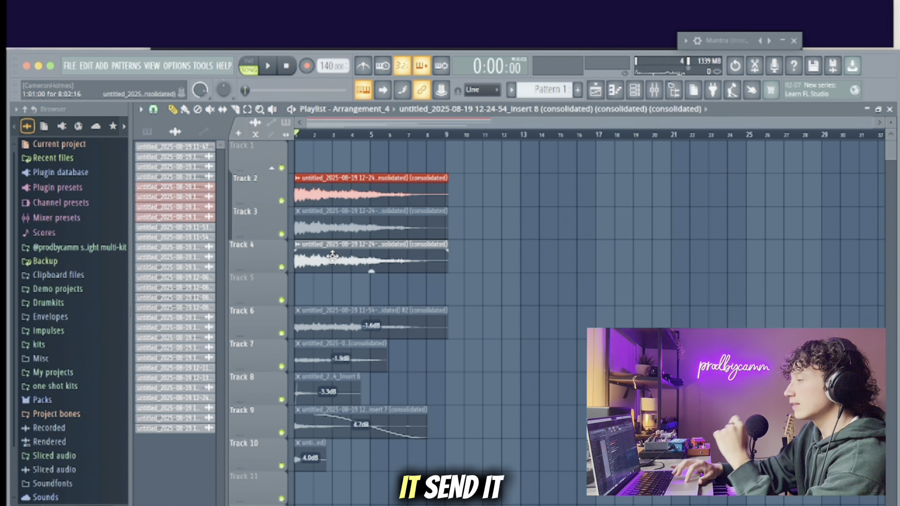
- Route the newly consolidated Track 4 clip to mixer track 10 and copy the Mantra effect from Insert 8 onto it
double_click(331, 255)
left_click(469, 176)
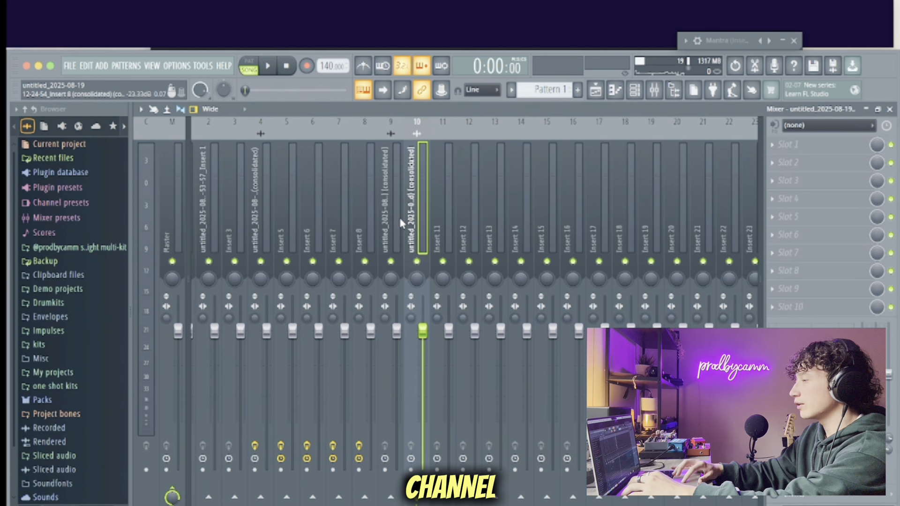
left_click(367, 239)
left_click(792, 144)
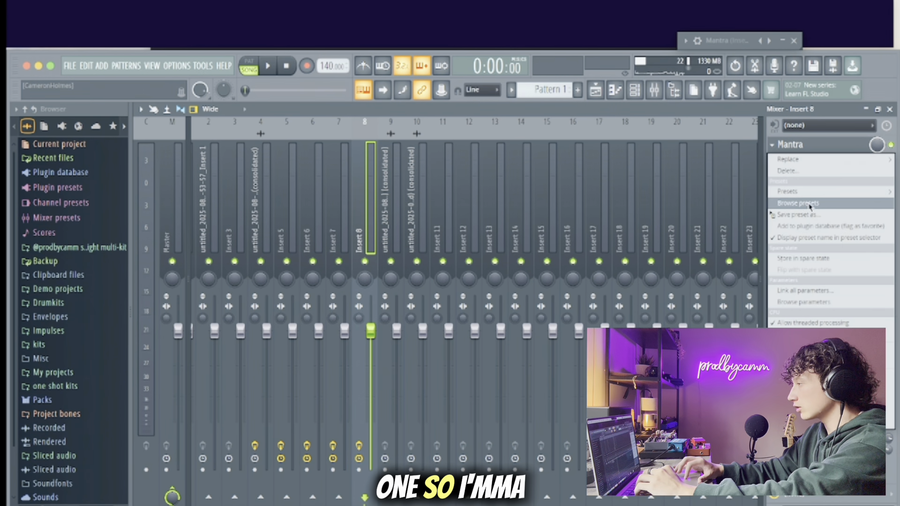
left_click_drag(798, 215, 423, 213)
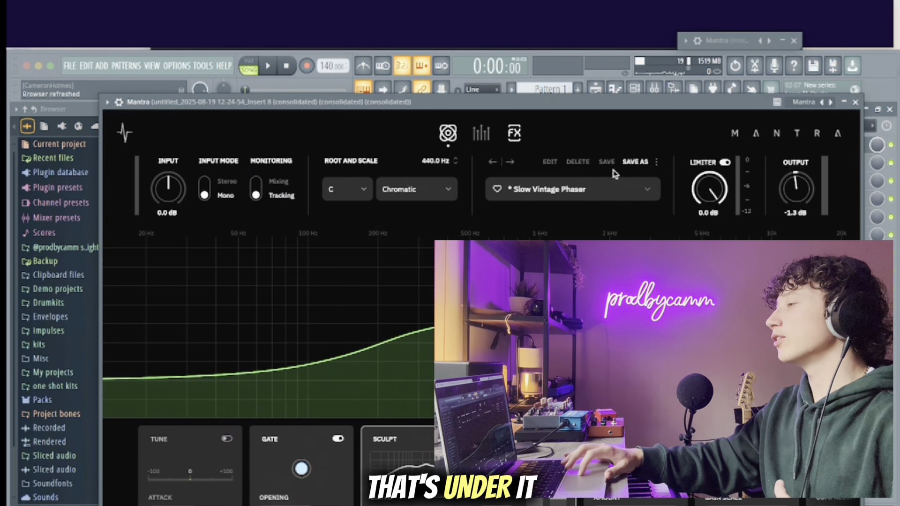
- Browse the Neural DSP presets in Mantra, and close the plugin keeping Slow Vintage Phaser
left_click(604, 197)
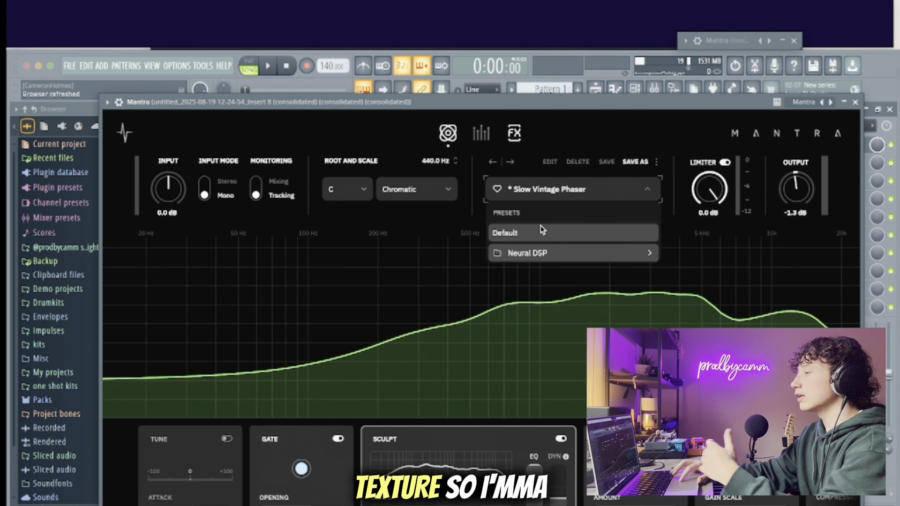
mouse_move(536, 257)
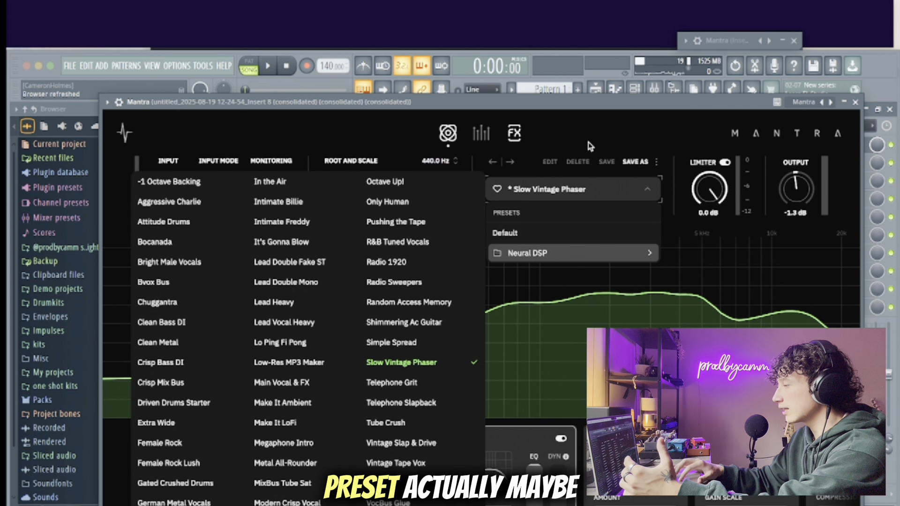
left_click(621, 105)
key("Escape")
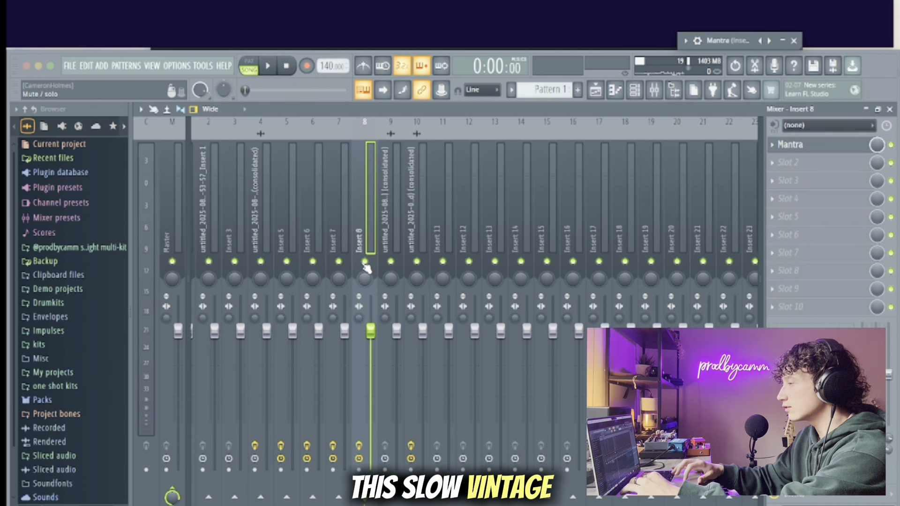
- Mute mixer track 9 during playback, and lower the faders to about -3.7 dB on track 9 and -15.2 dB on track 10
left_click(394, 262)
key("space")
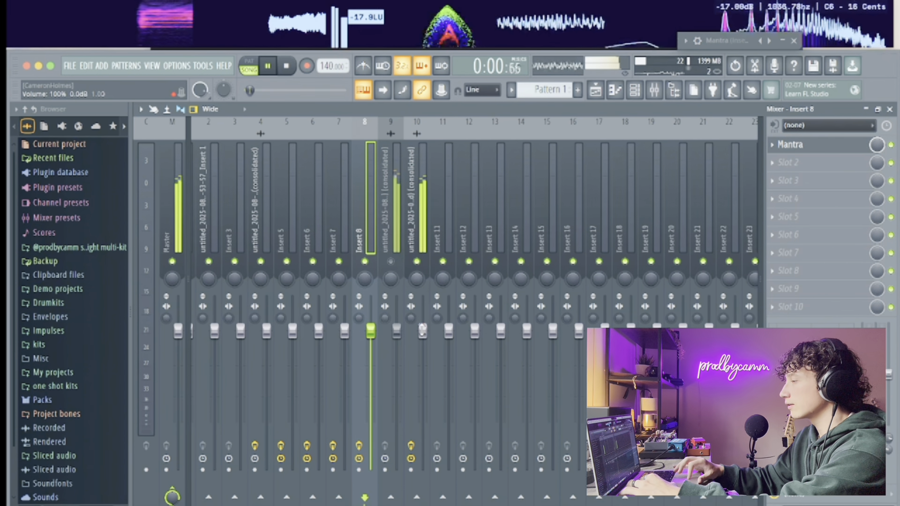
left_click_drag(422, 331, 423, 385)
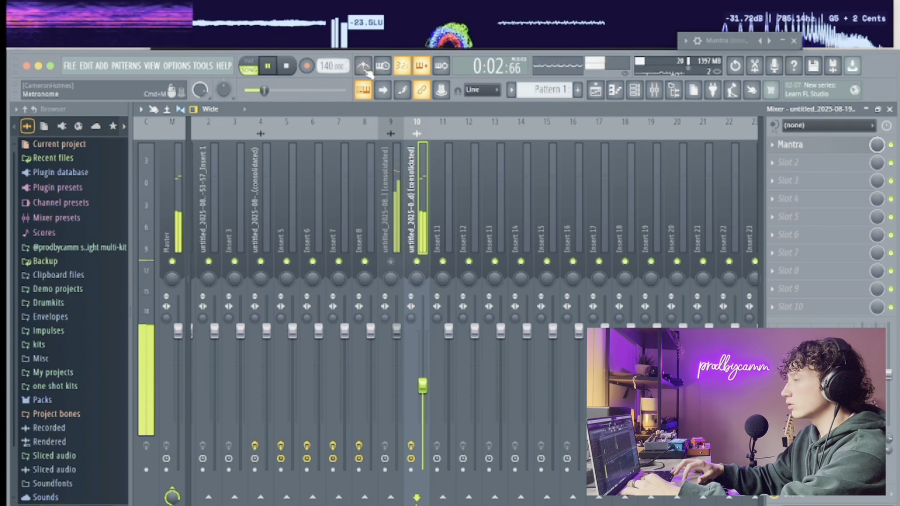
left_click(394, 230)
left_click_drag(396, 330, 397, 353)
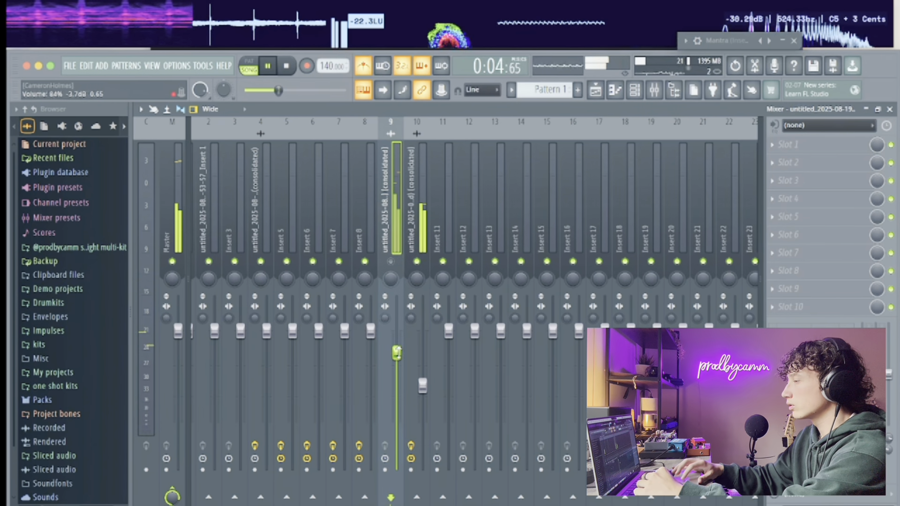
left_click_drag(422, 386, 422, 411)
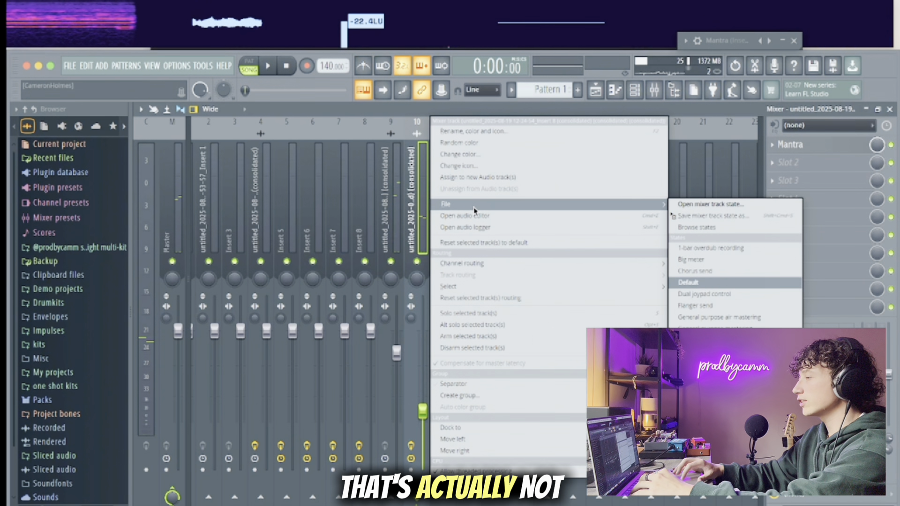
- Copy the complete state of mixer track 10 onto track 11, and return to the playlist
left_click_drag(734, 216, 451, 220)
key("F5")
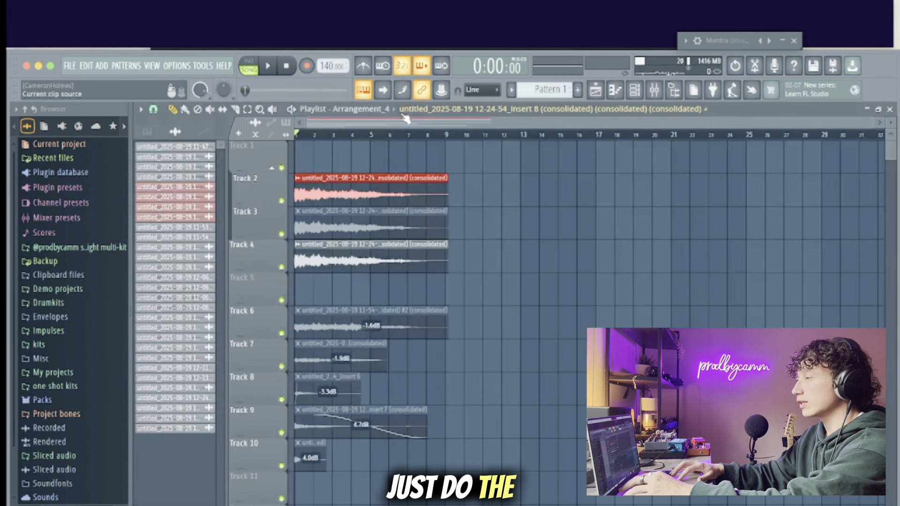
- Put a copy of the consolidated clip on playlist Track 1, make it unique, and route it to mixer track 11
left_click(332, 256)
double_click(331, 257)
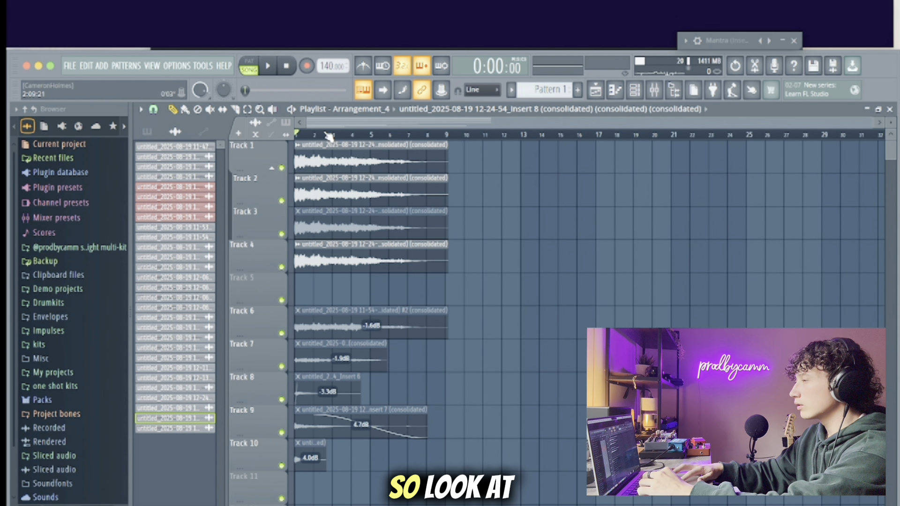
left_click(298, 145)
left_click(338, 272)
double_click(369, 168)
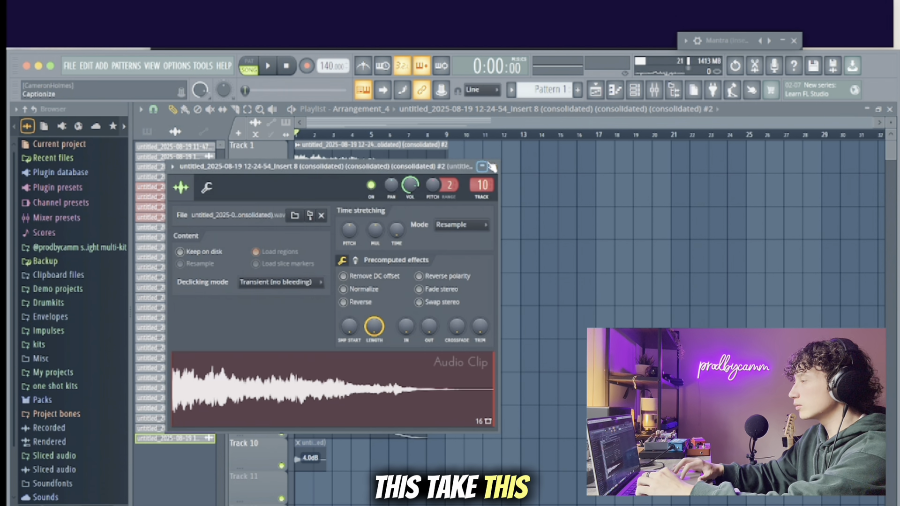
left_click_drag(482, 185, 482, 182)
left_click(493, 167)
- Solo mixer track 11, lower track 10's fader slightly and set track 11 to about -11.4 dB while playing tracks 9 to 11 together
left_click(654, 90)
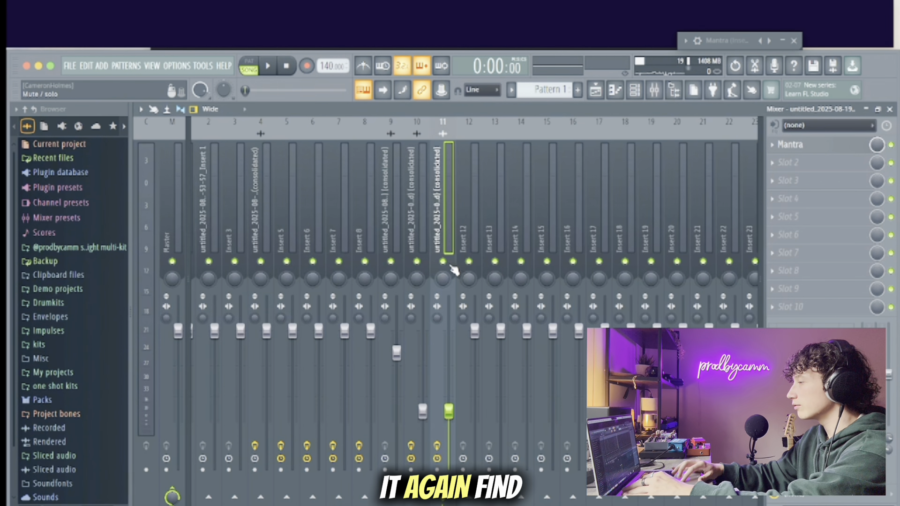
right_click(443, 262)
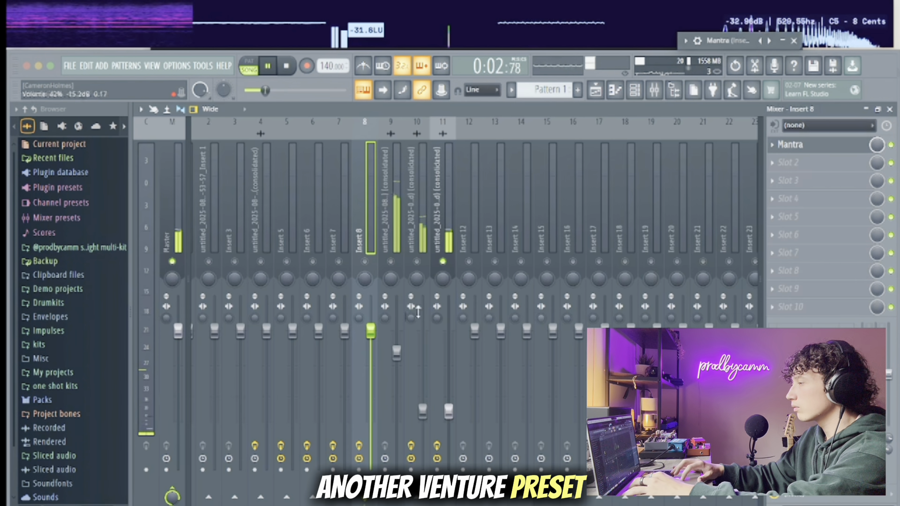
left_click_drag(448, 411, 421, 424)
left_click(448, 330)
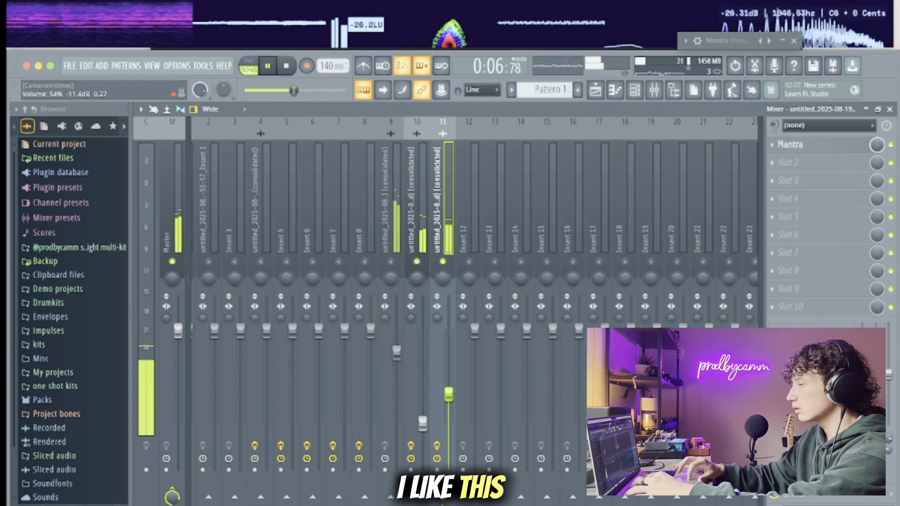
left_click(396, 353)
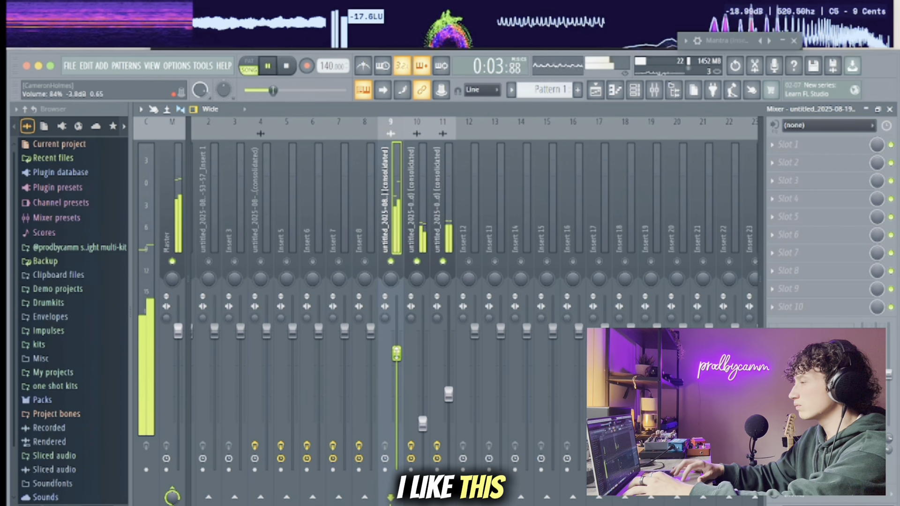
key("F5")
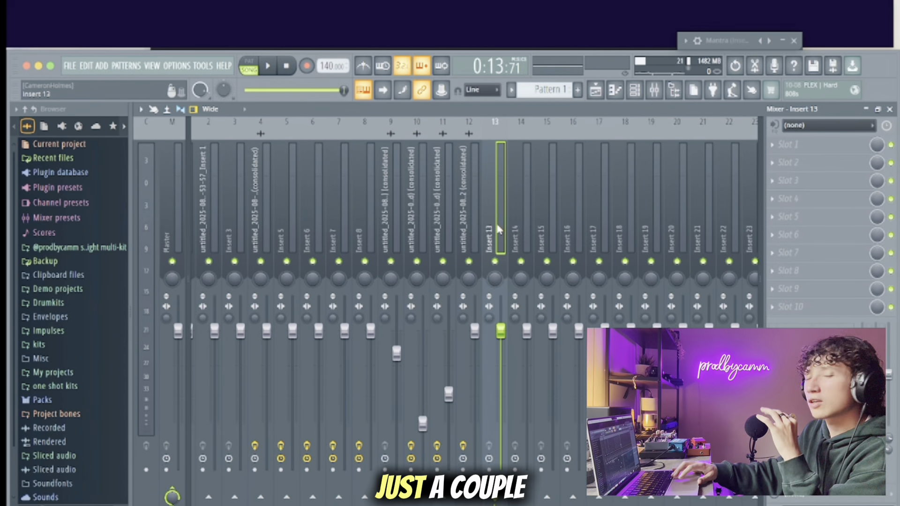
- Set the audio input of mixer Insert 13 to INPUT 2 and record a noise take into the playlist
left_click(836, 126)
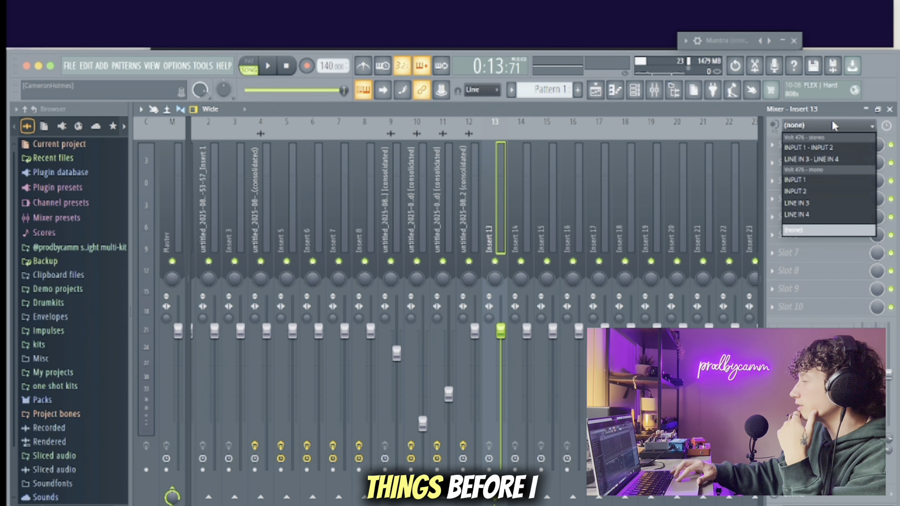
left_click(803, 191)
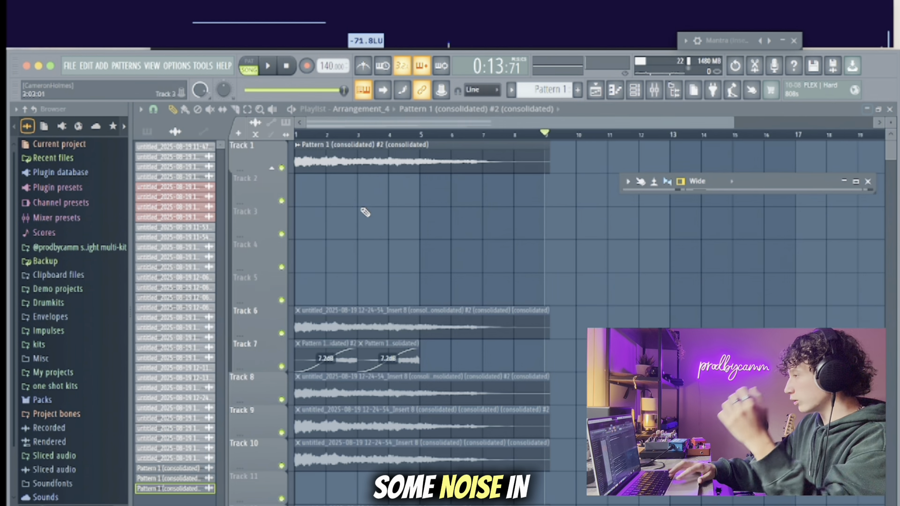
left_click(307, 66)
left_click(457, 305)
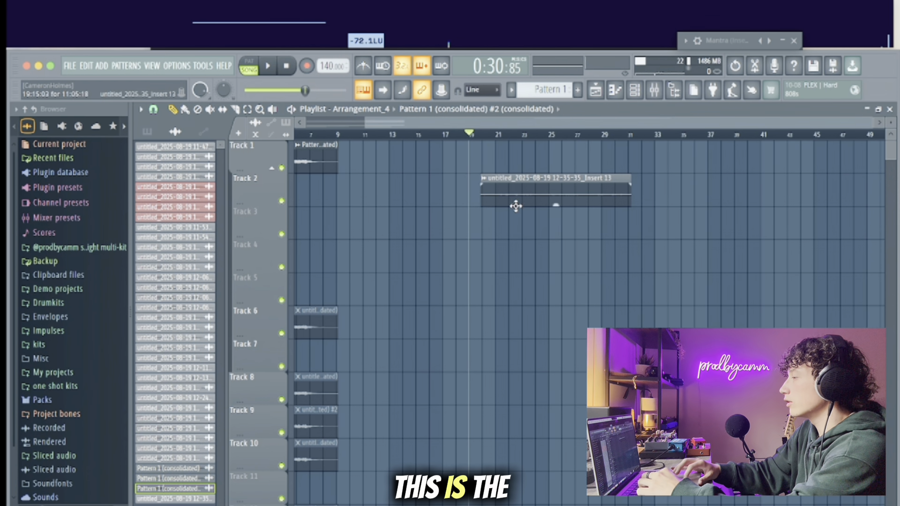
- Play the new Track 2 recording from its start and boost its clip gain to 9.8 dB
left_click_drag(557, 206, 558, 207)
left_click(484, 135)
scroll(564, 209, "left", 3)
scroll(564, 209, "down", 1)
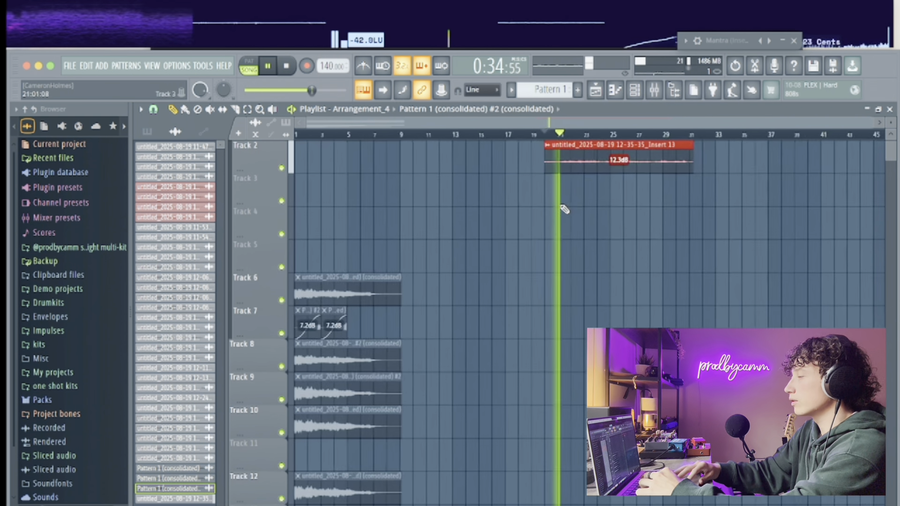
scroll(564, 209, "up", 1)
left_click_drag(604, 204, 606, 206)
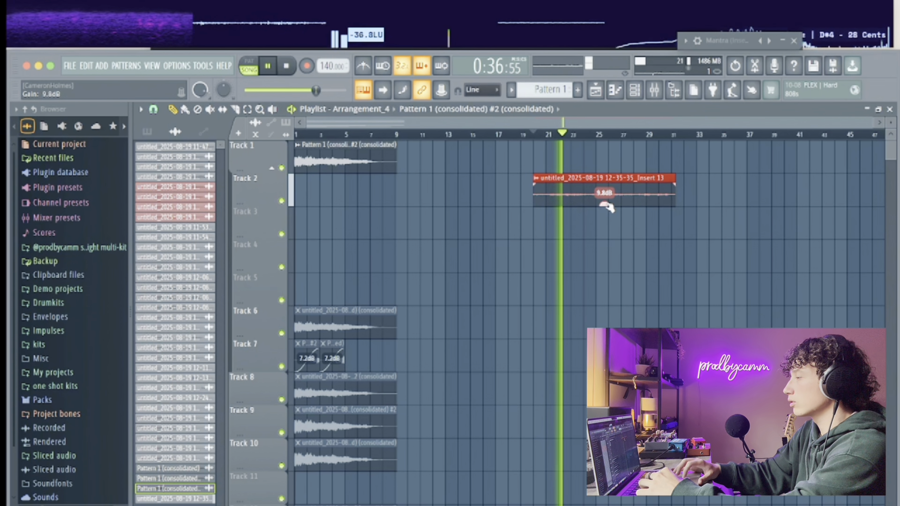
- Move the Pattern 1 clip on Track 1 to start around bar 10, and show its mixer track 14 in the maximized mixer
left_click_drag(329, 160, 488, 159)
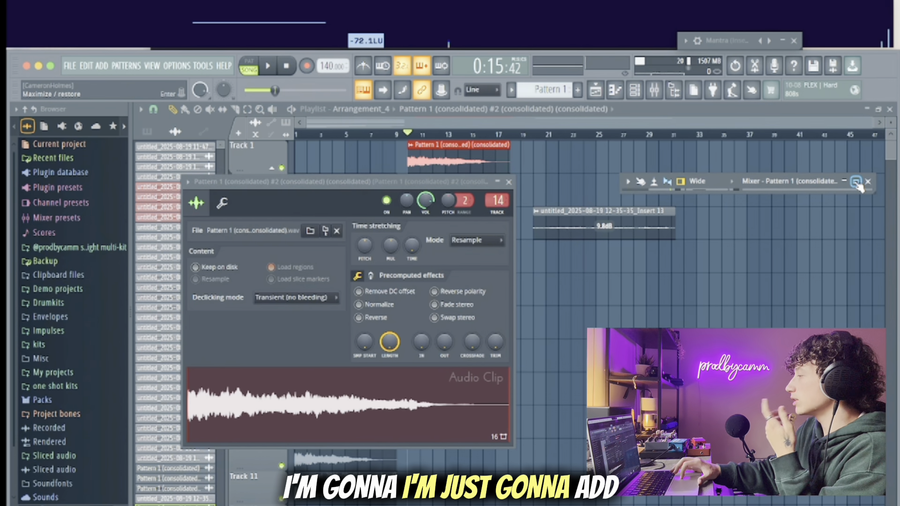
left_click(855, 182)
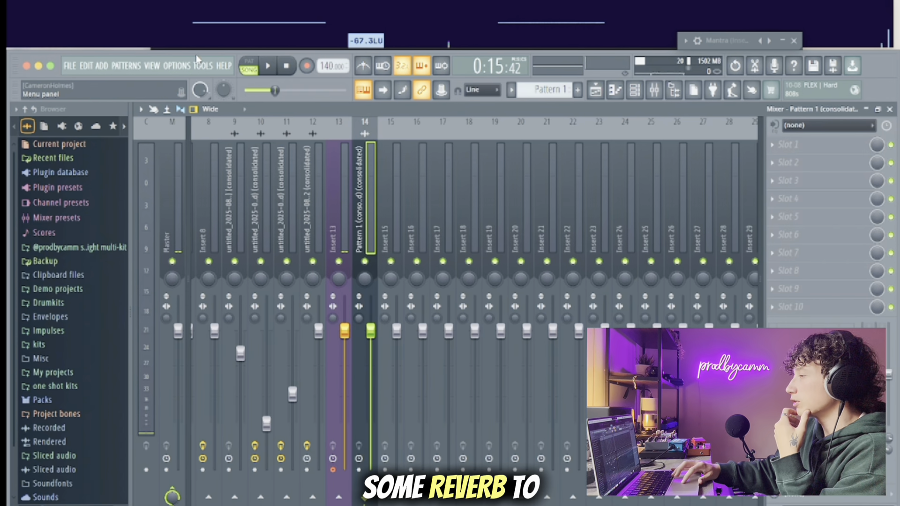
left_click(197, 65)
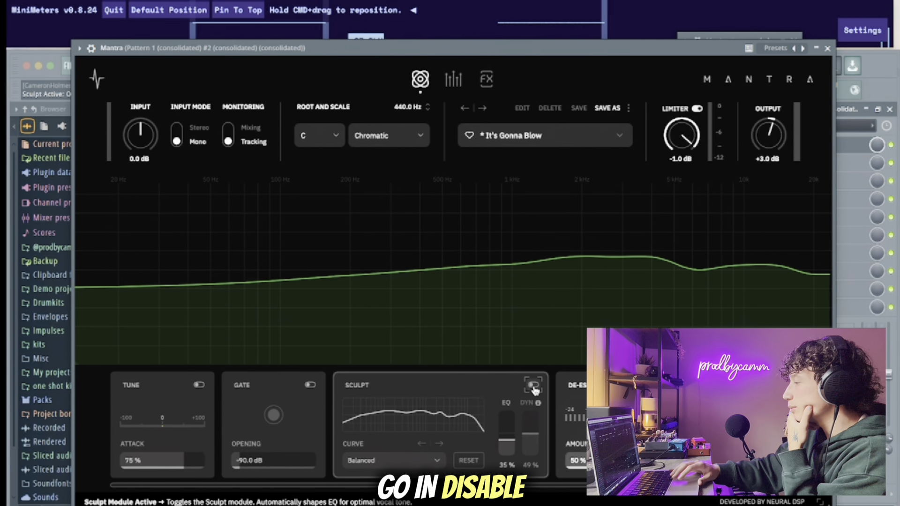
scroll(534, 390, "right", 3)
scroll(558, 388, "right", 3)
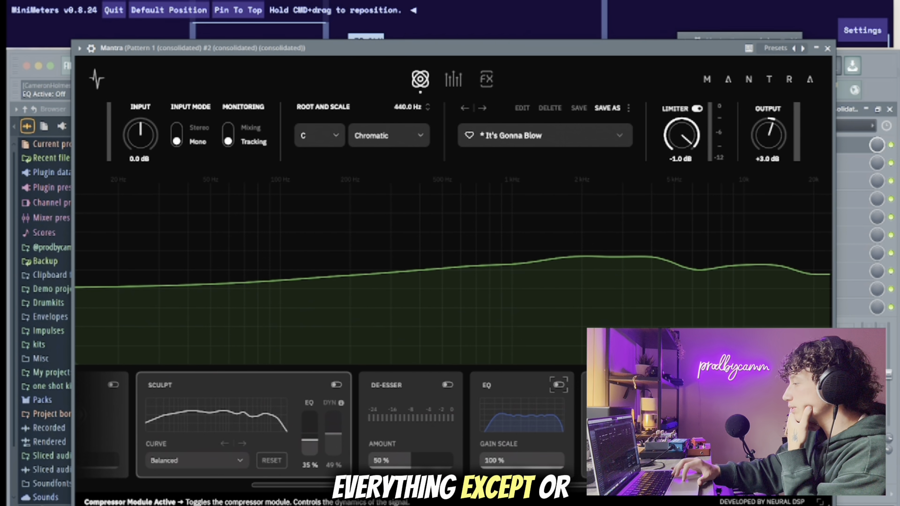
left_click(487, 79)
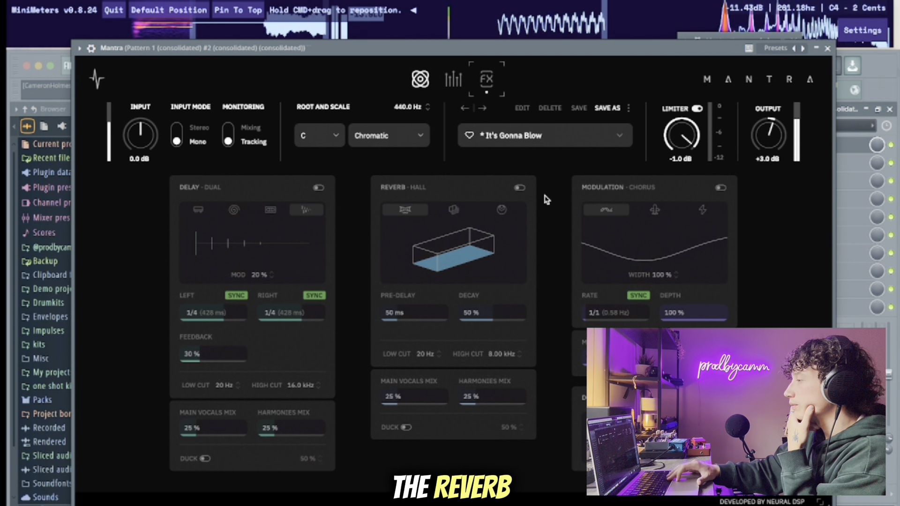
left_click(519, 188)
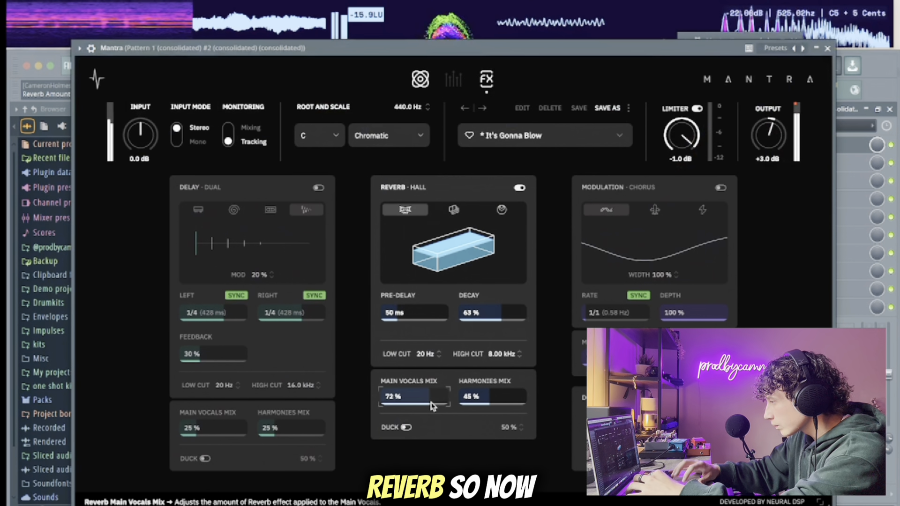
- Raise the Hall reverb's harmonies mix to about 56% and its decay to about 68%
left_click_drag(475, 399, 481, 399)
left_click_drag(468, 311, 492, 314)
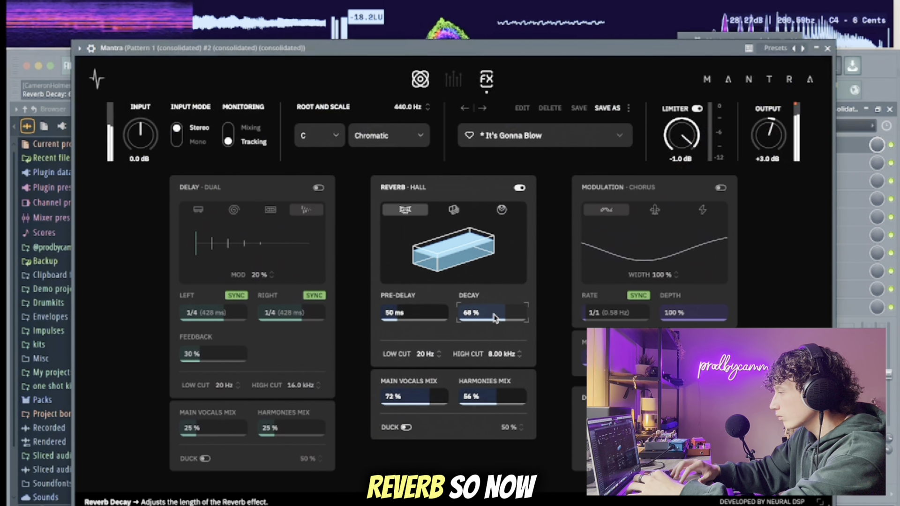
left_click_drag(508, 427, 516, 398)
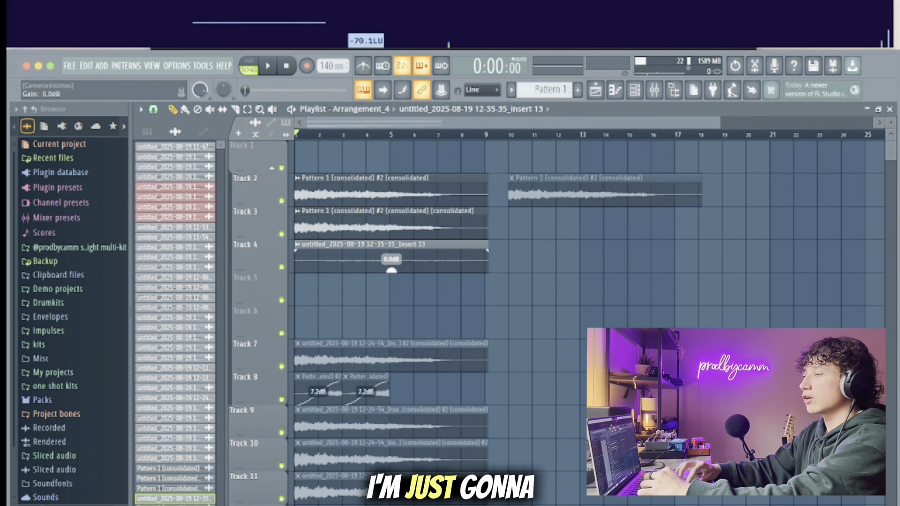
- Consolidate the layered clips on Tracks 2 to 4 into one audio clip, check its waveform and close its channel settings
key("ctrl+alt+c")
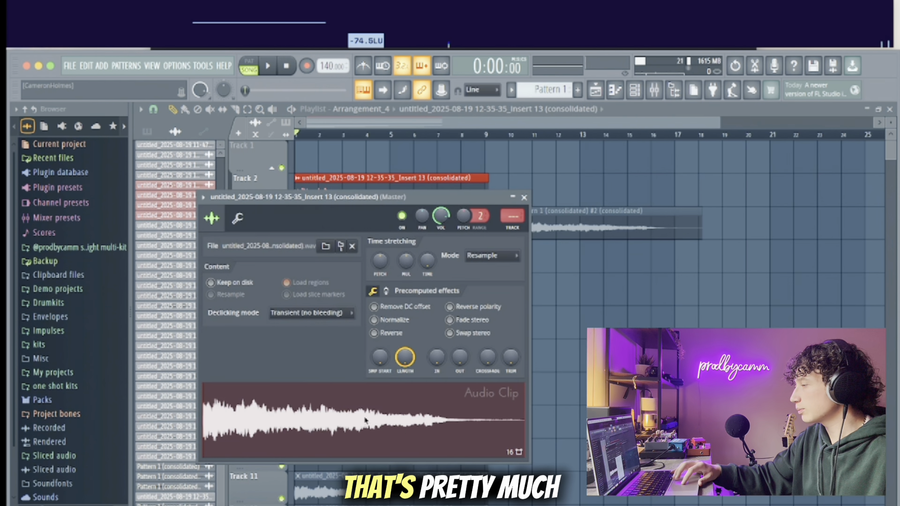
left_click(416, 427)
left_click(536, 212)
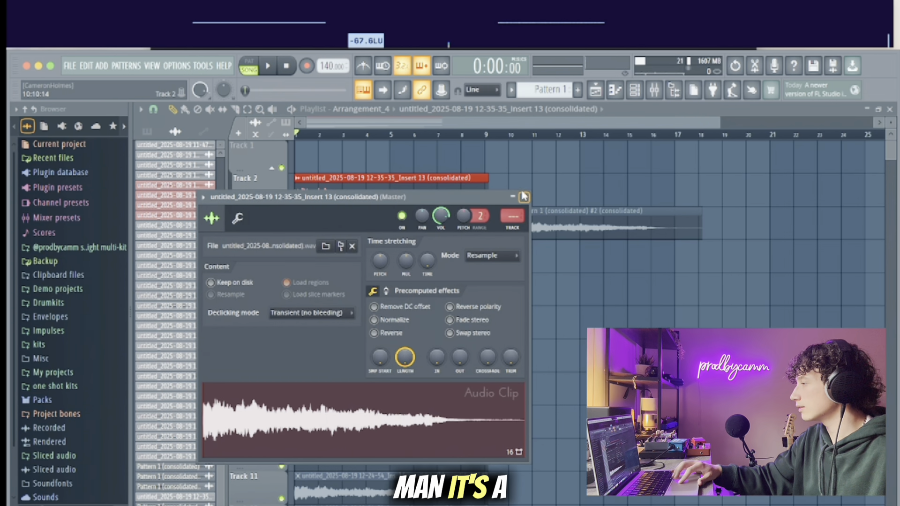
left_click(524, 198)
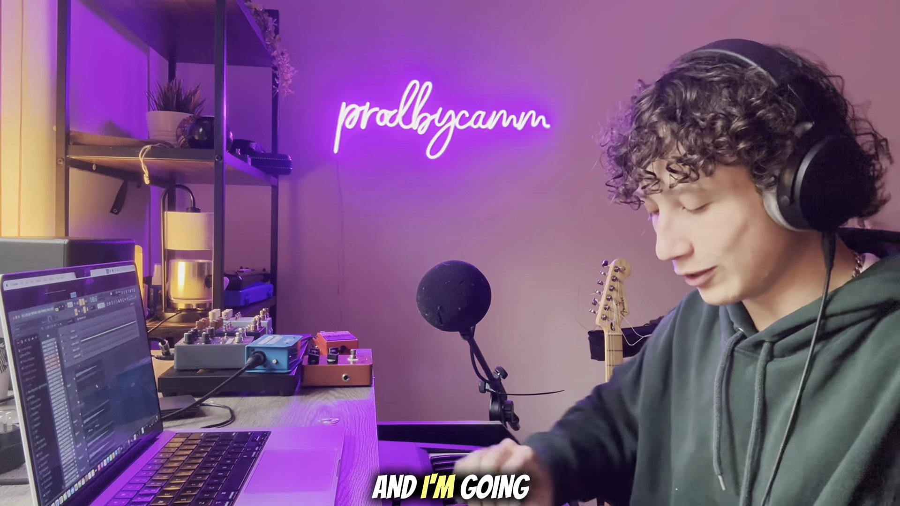